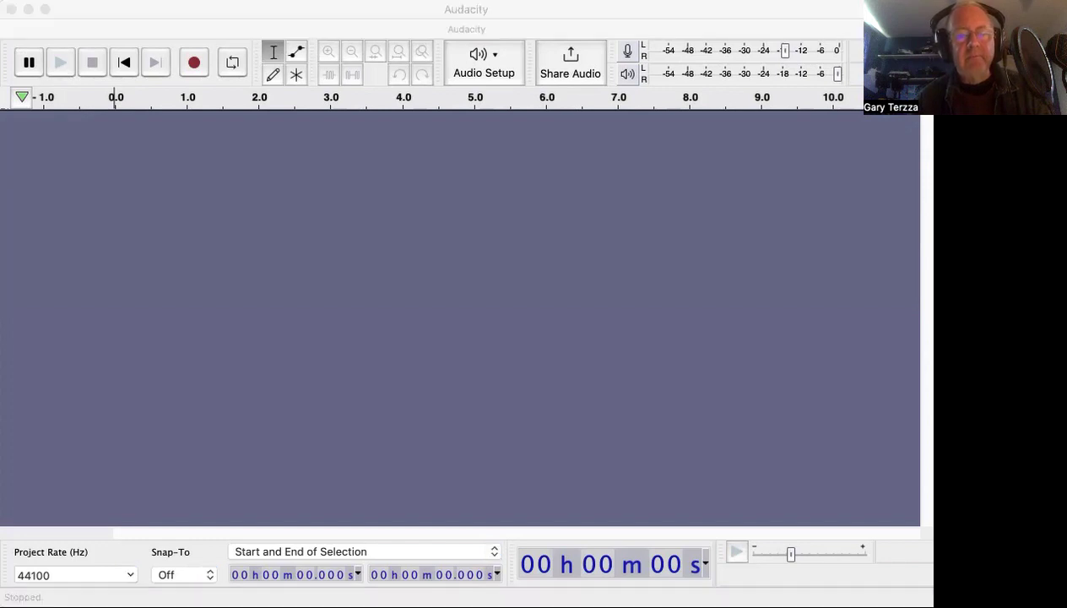
Step: Bring the Audacity window into focus and move it to the right on screen
click(270, 29)
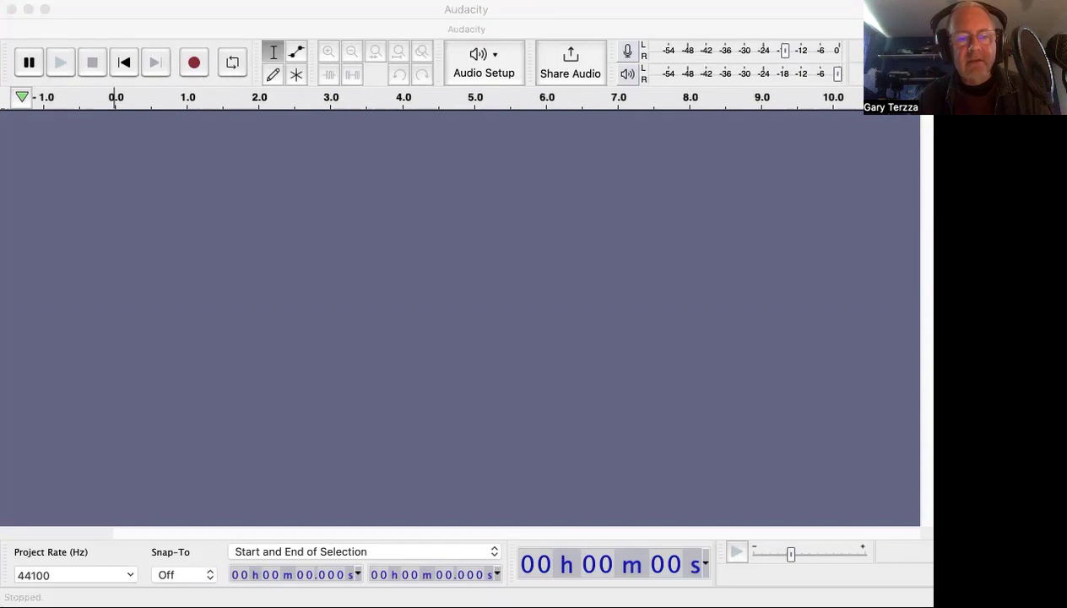
drag(268, 46, 515, 12)
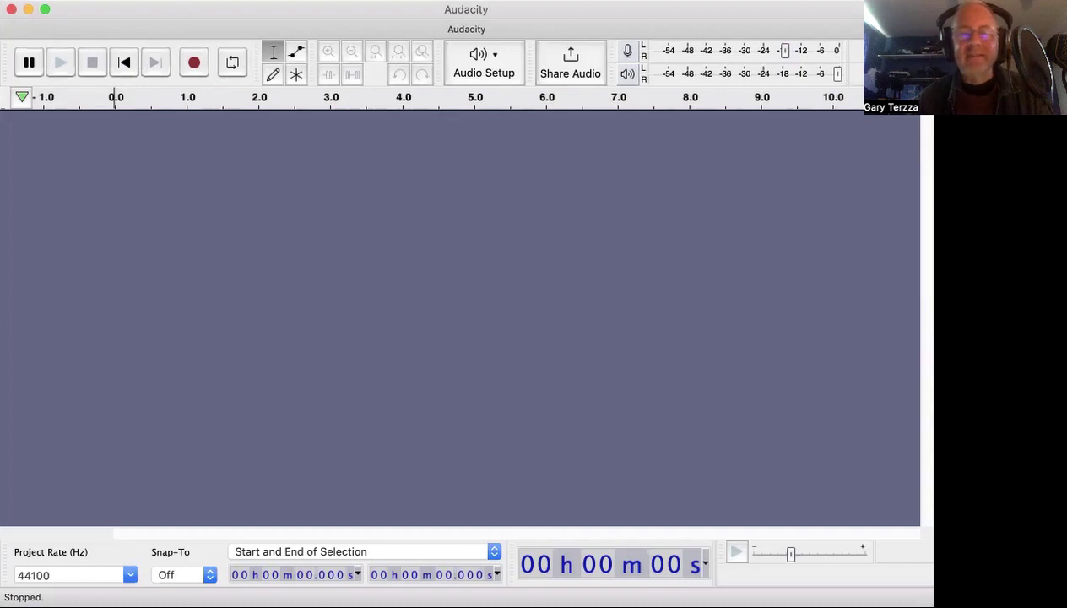
drag(176, 10, 283, 9)
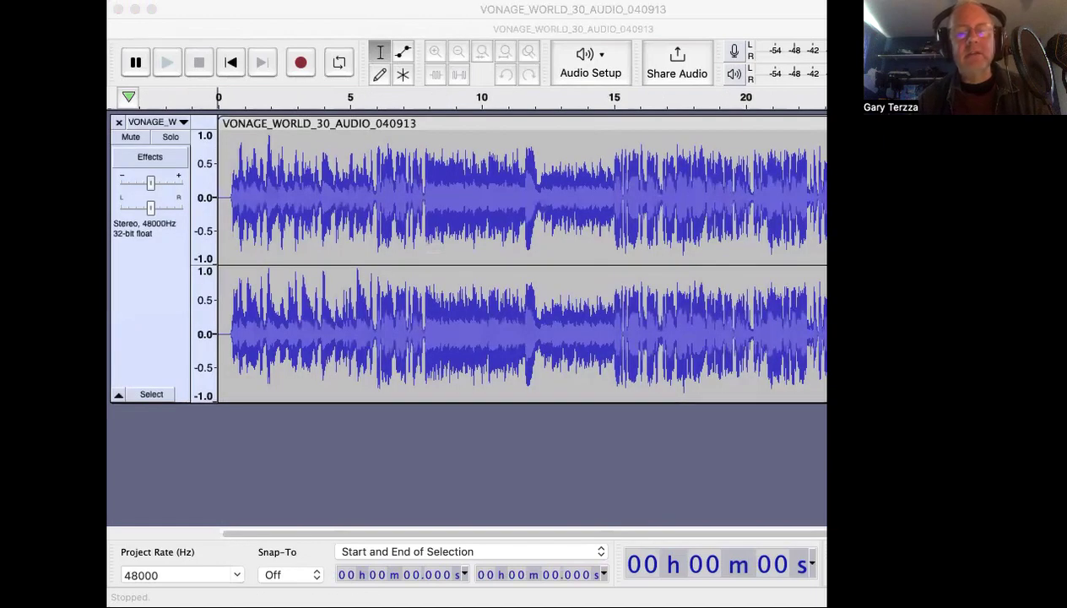
Step: Preview the start of the music track, then reposition and maximise the Audacity window
click(228, 197)
key(space)
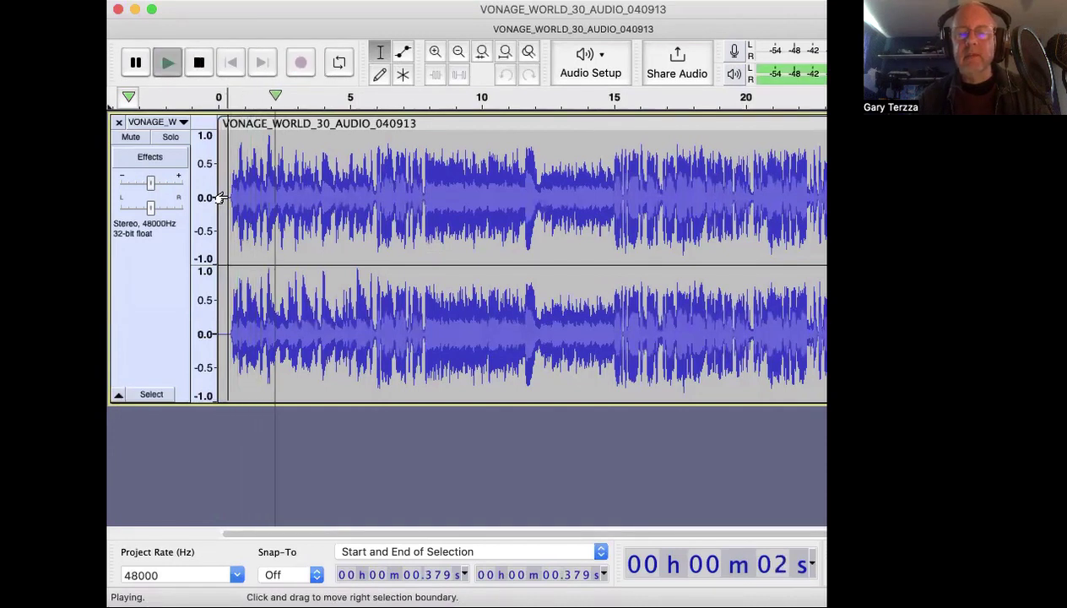
key(space)
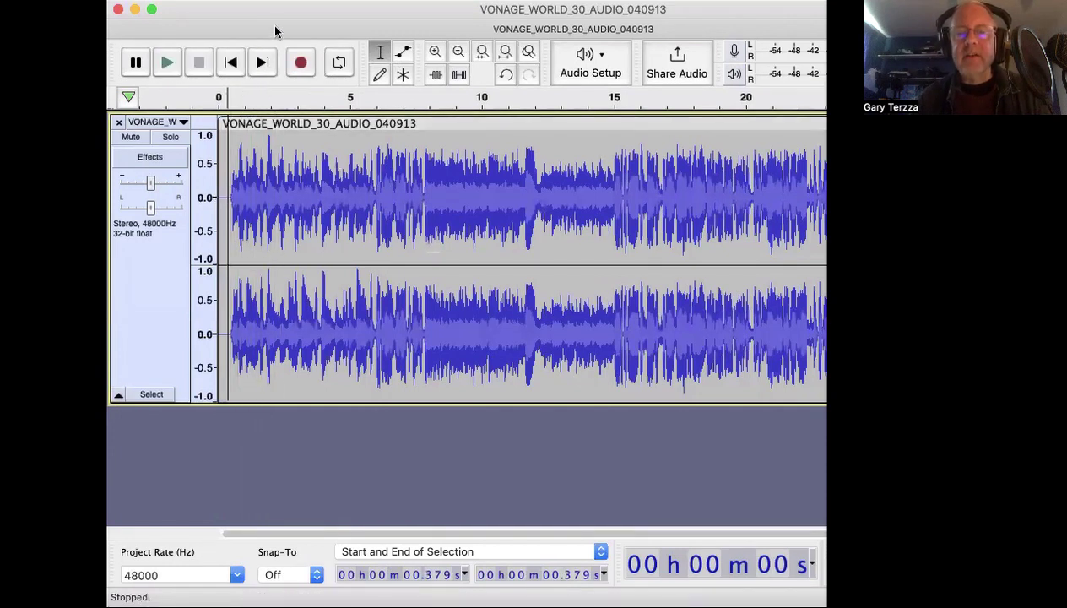
drag(530, 12, 498, 17)
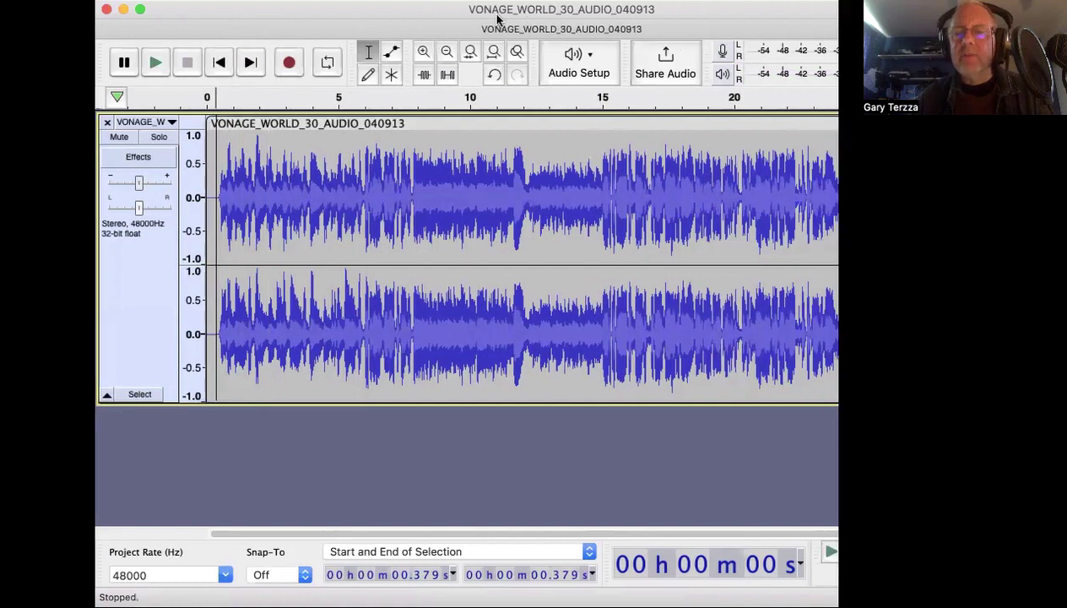
double_click(496, 17)
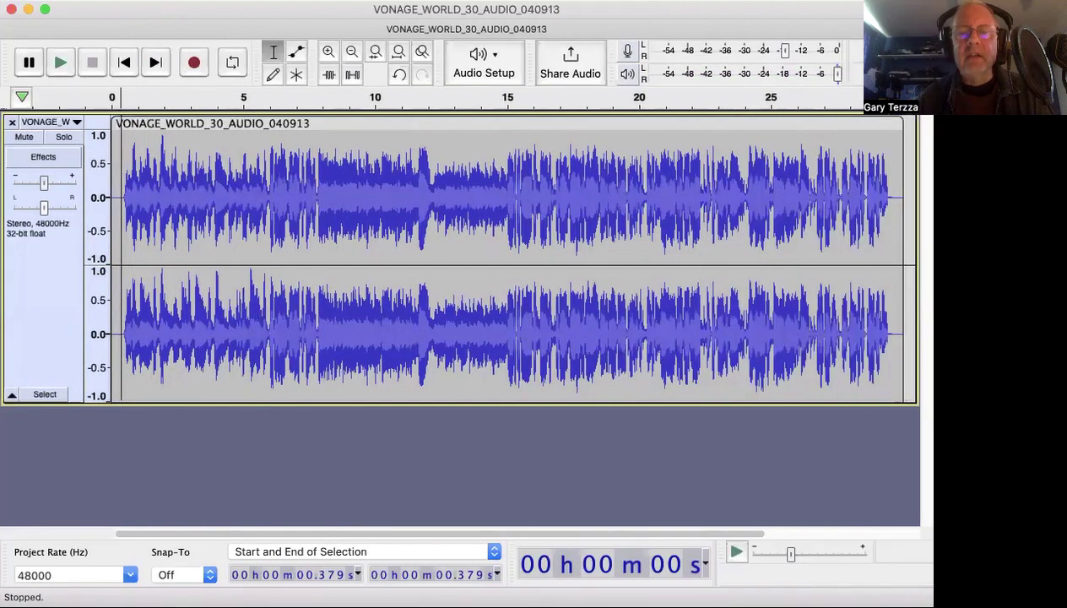
Step: Search Help for 'mono' and mix the stereo music track down to mono
click(355, 0)
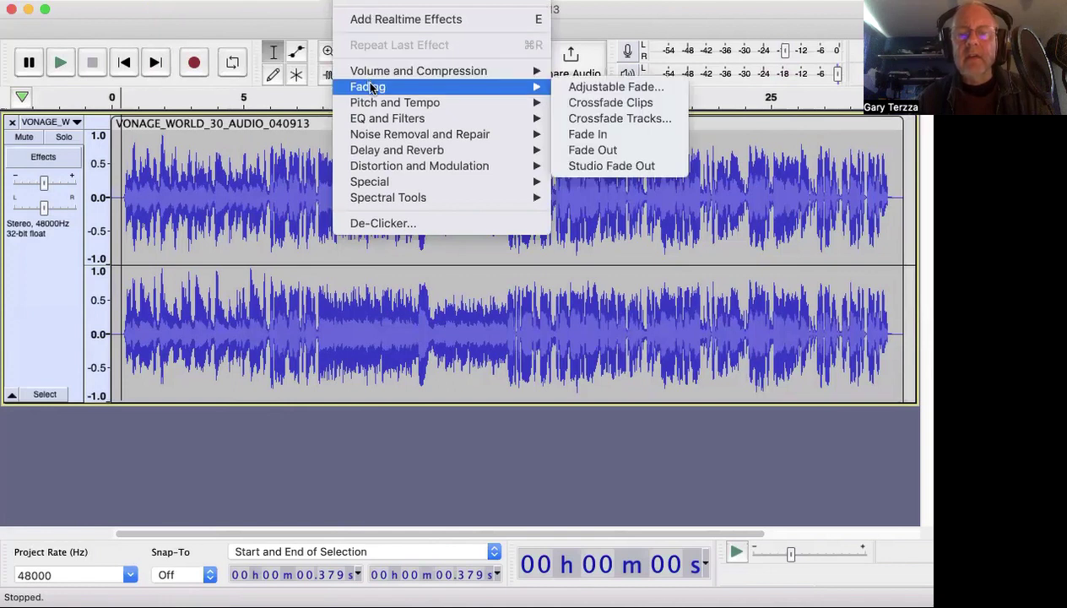
mouse_move(413, 0)
mouse_move(583, 1)
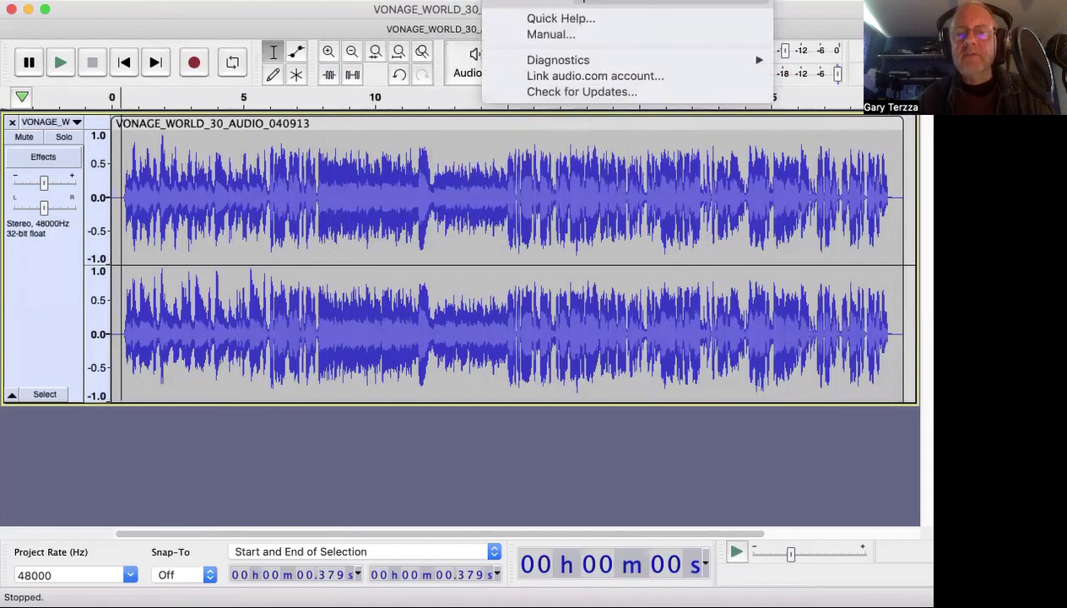
text(mono)
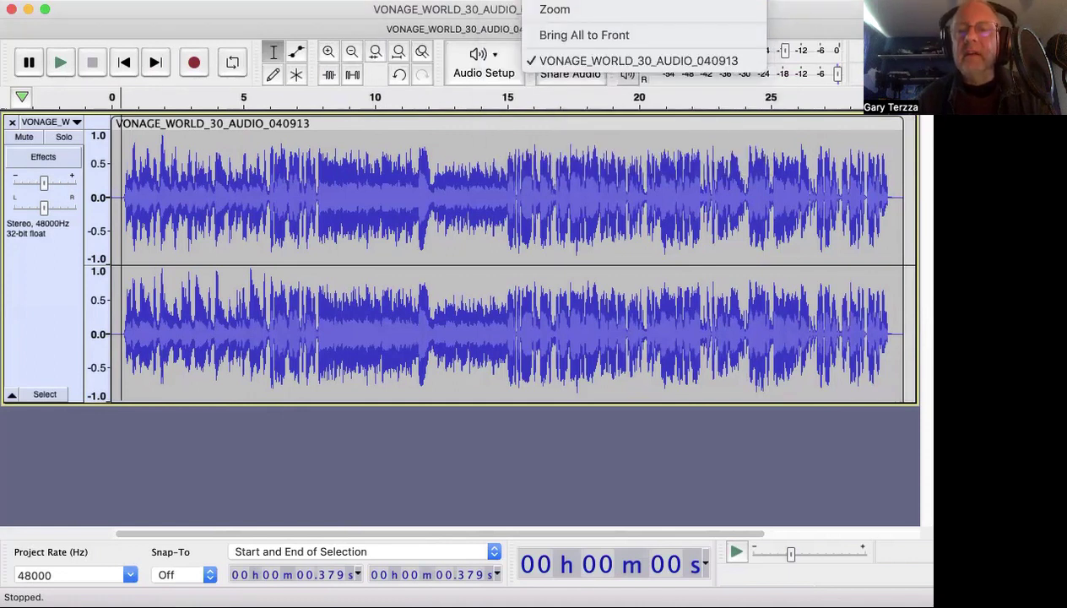
key(Escape)
click(540, 1)
mouse_move(584, 0)
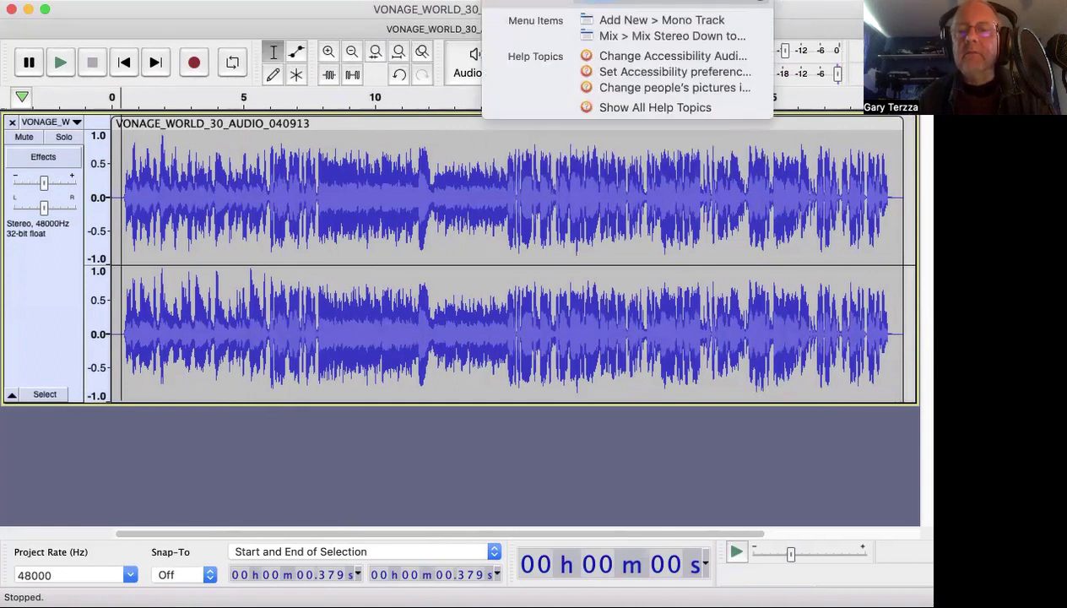
click(534, 35)
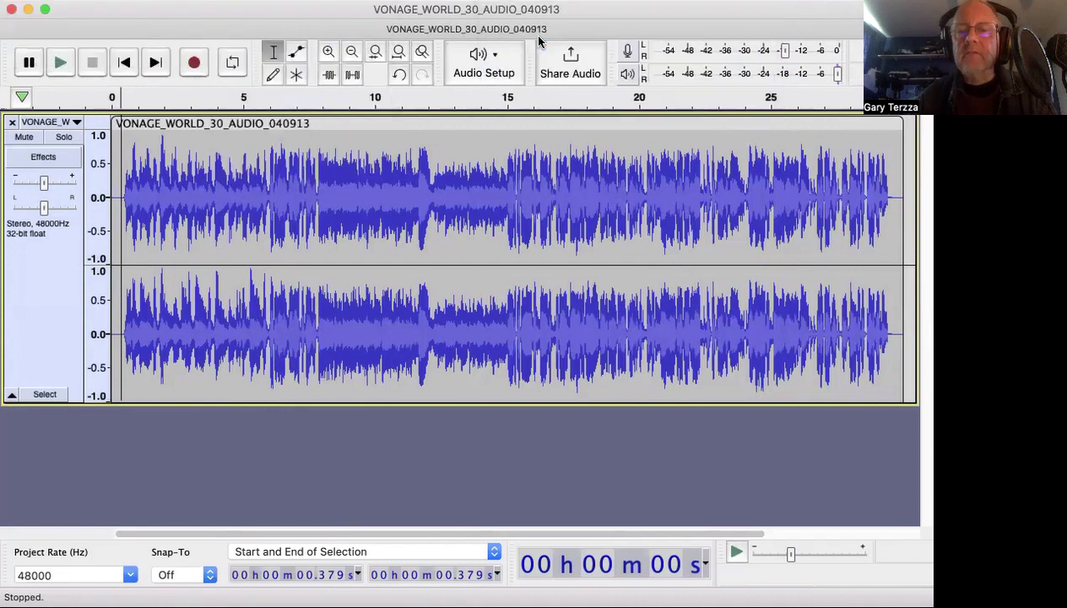
click(125, 193)
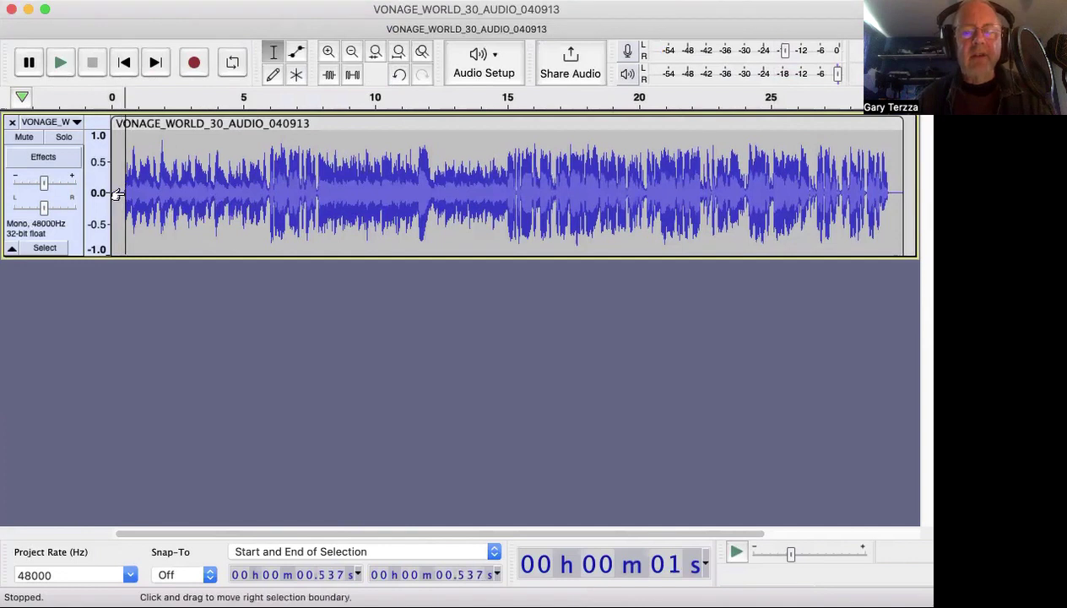
key(space)
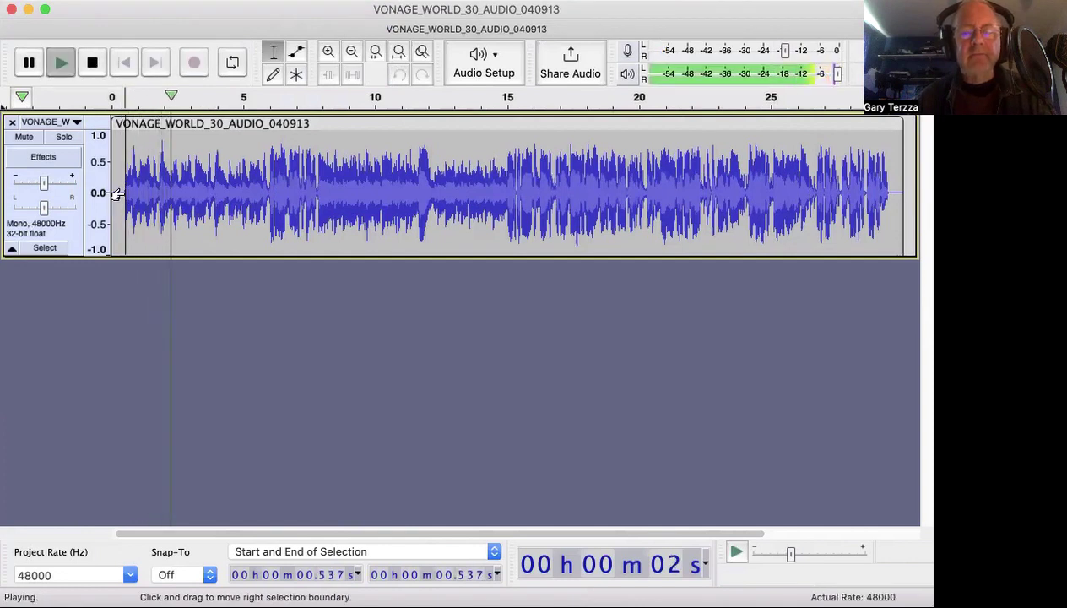
key(space)
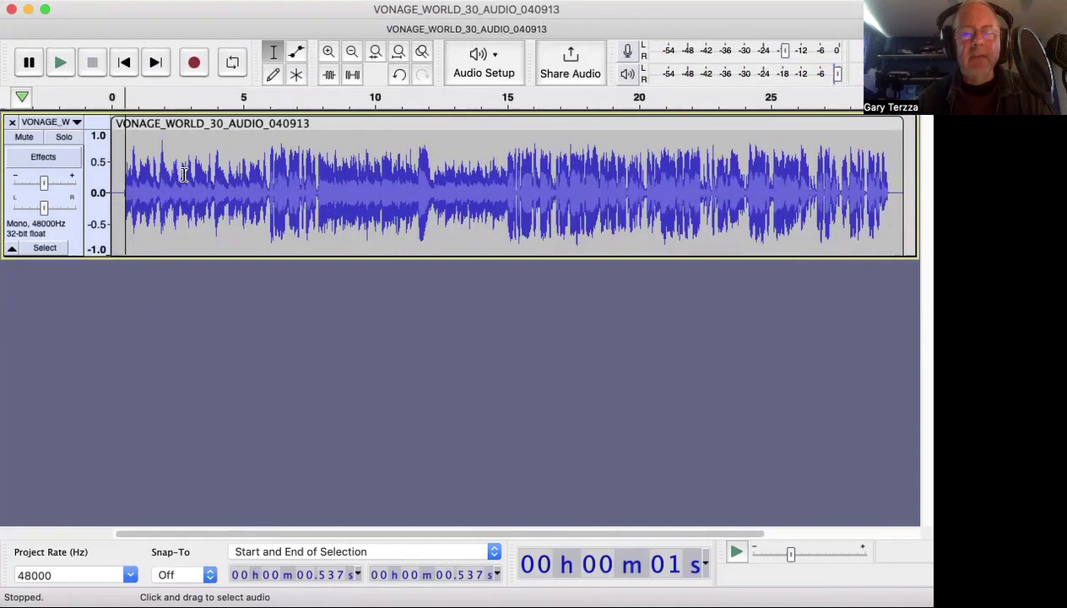
click(219, 175)
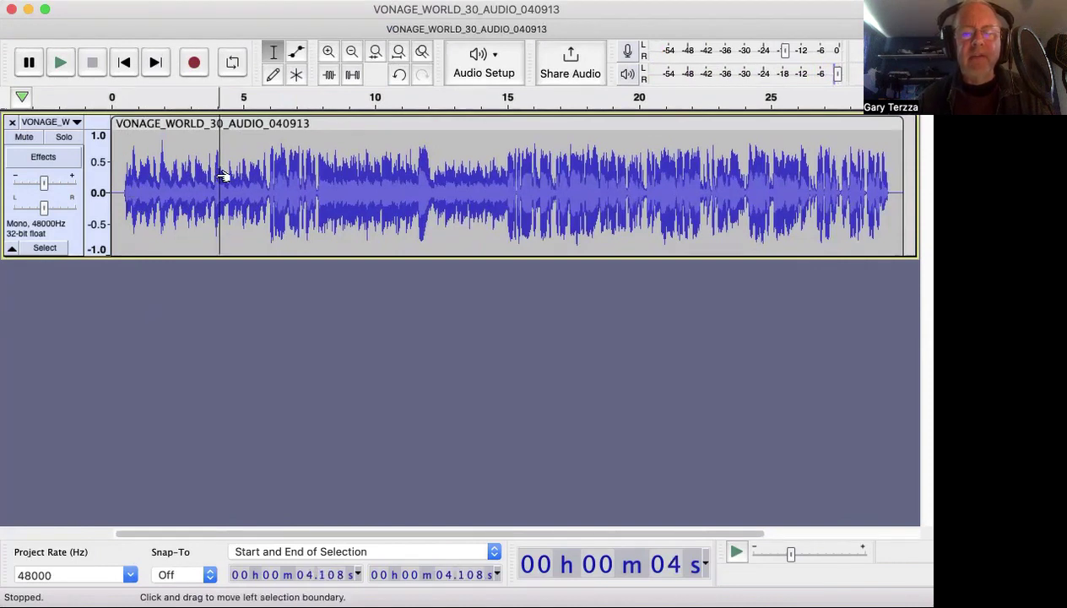
drag(269, 175, 80, 180)
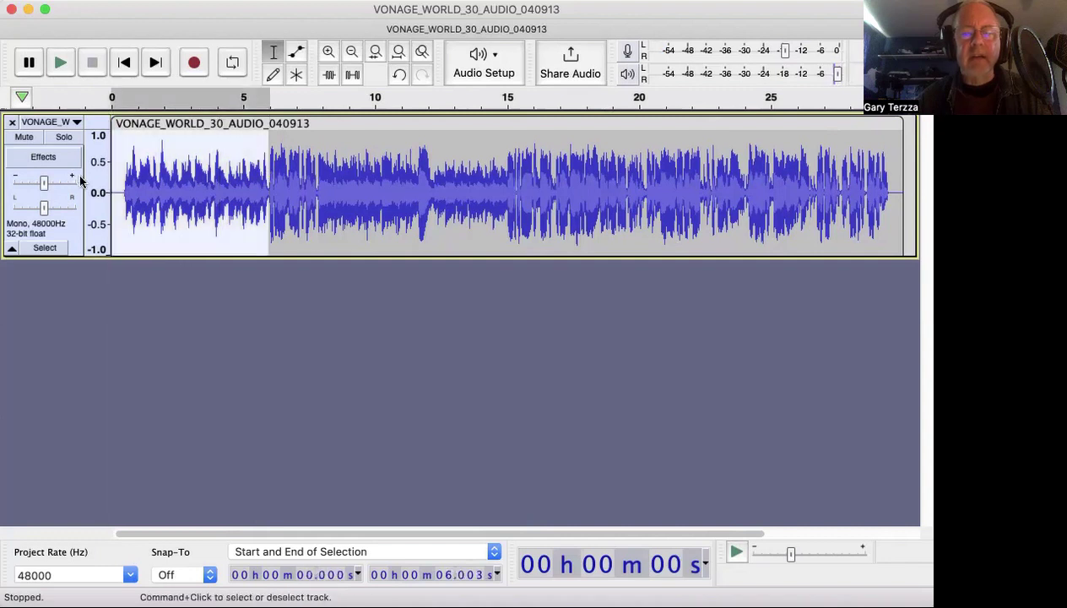
key(space)
key(space)
key(space)
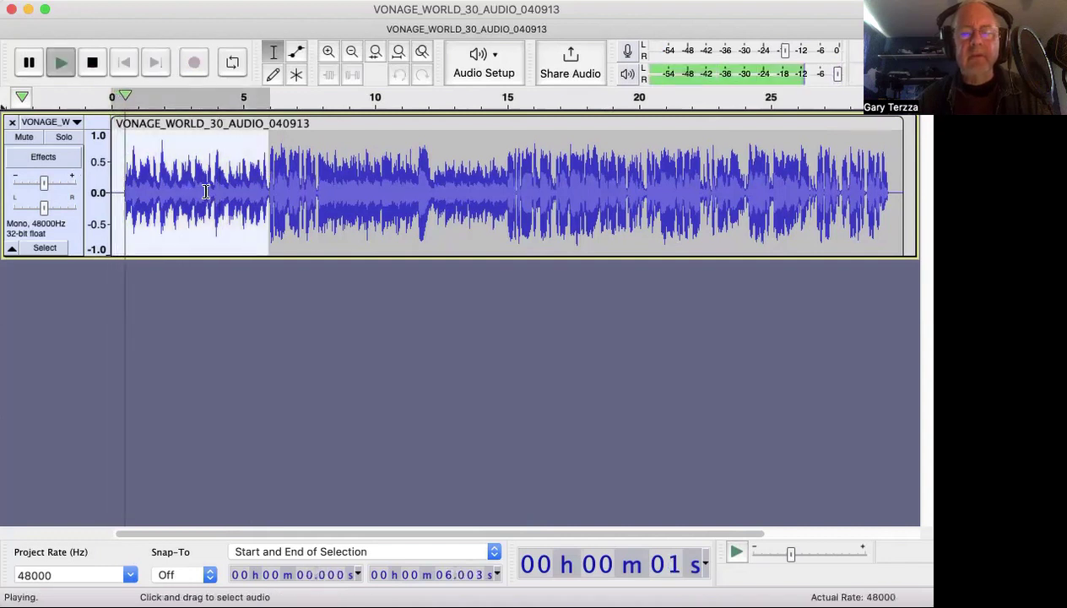
click(231, 187)
key(space)
click(251, 188)
key(space)
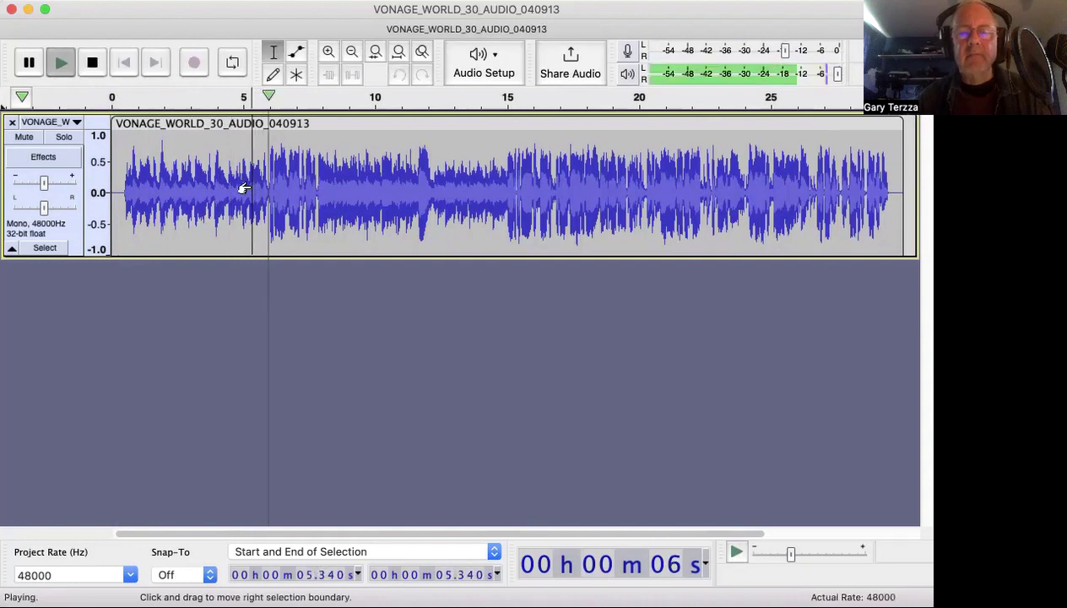
key(space)
drag(269, 175, 300, 179)
key(space)
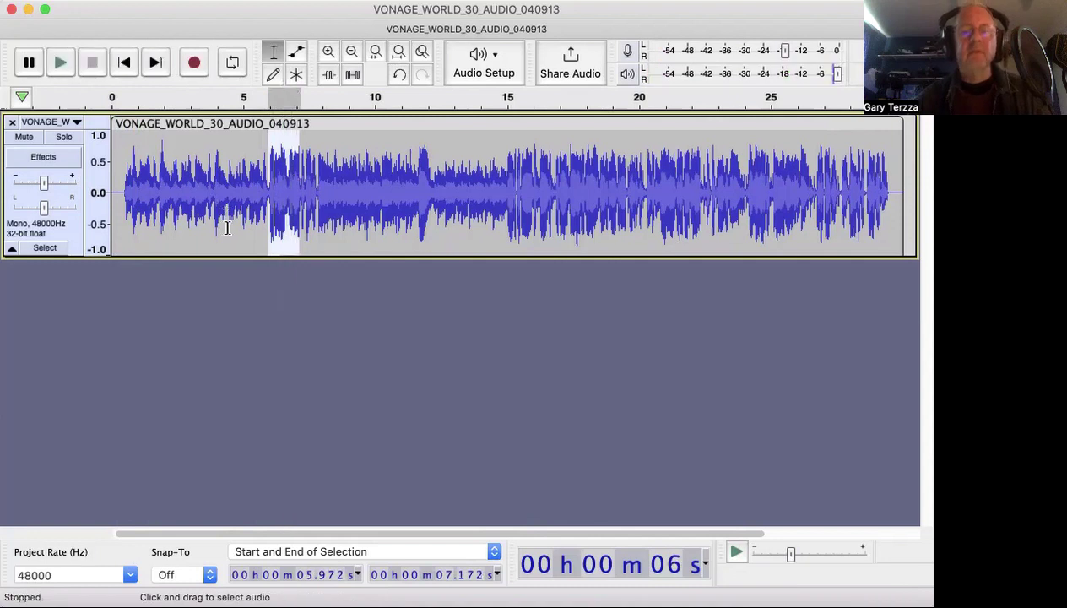
click(228, 177)
click(267, 175)
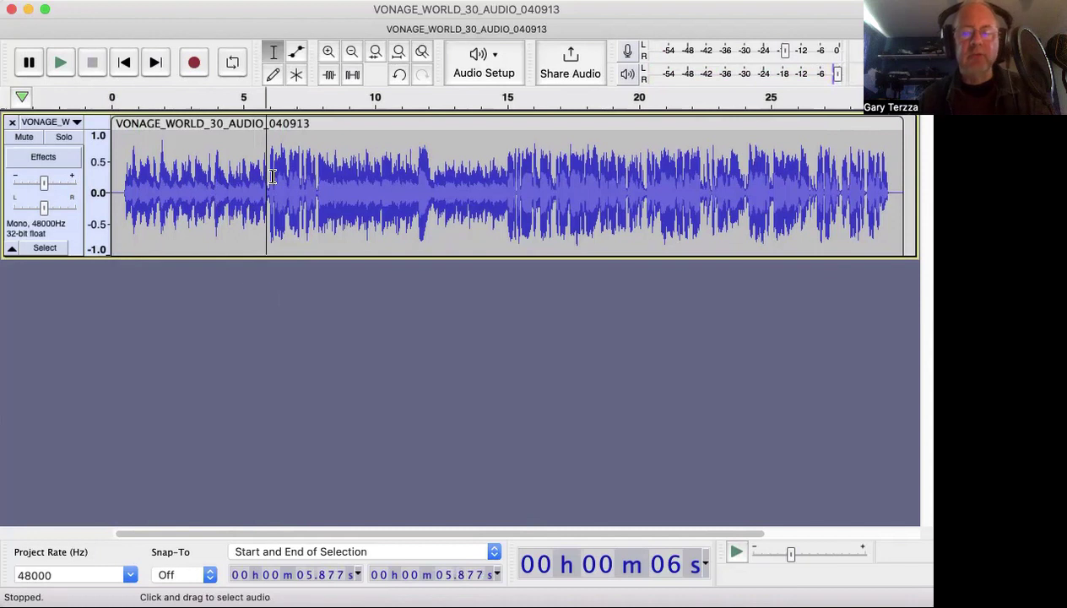
click(121, 189)
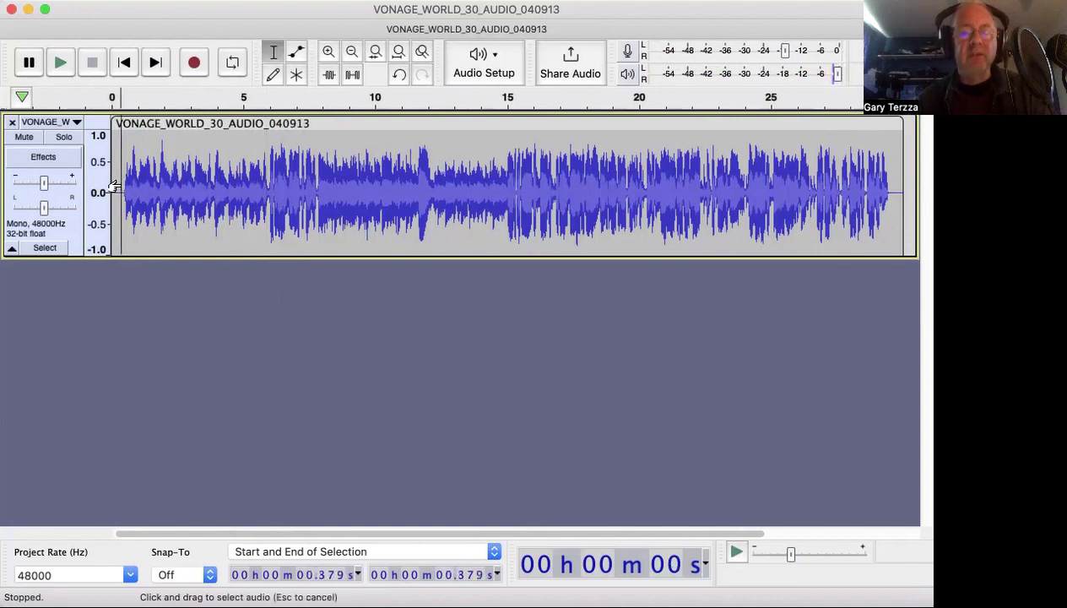
Step: Select the first 4.739 seconds of the music and delete them
drag(263, 186, 126, 177)
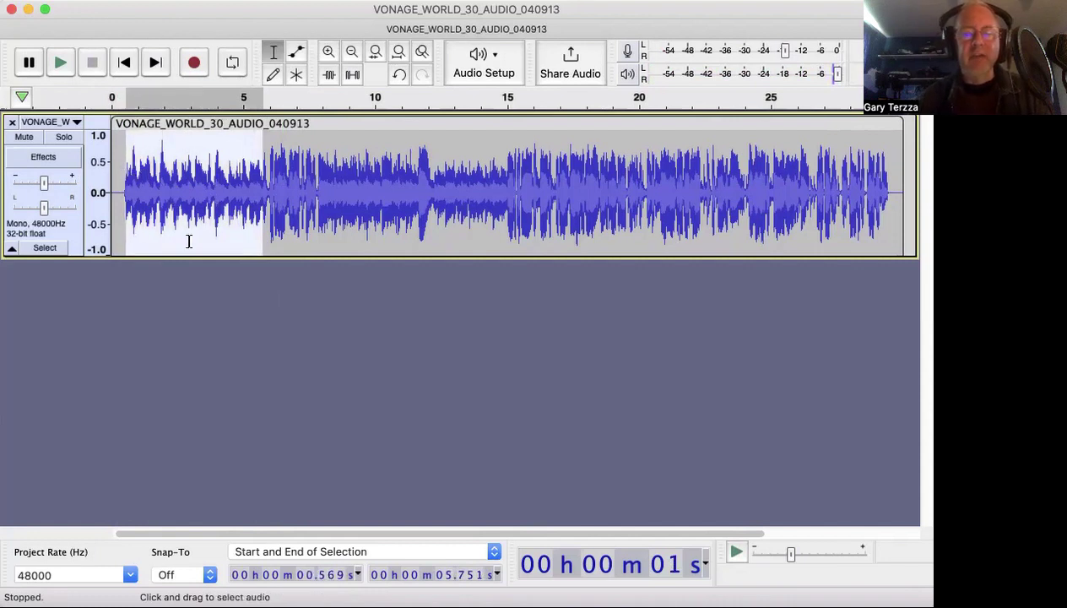
click(189, 242)
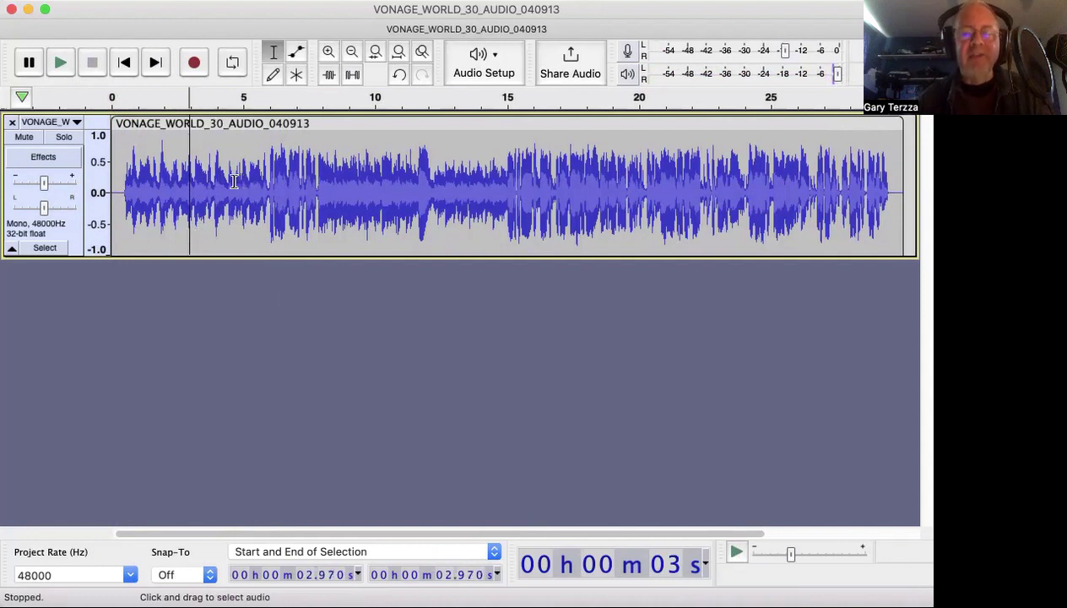
drag(236, 178, 113, 183)
key(BackSpace)
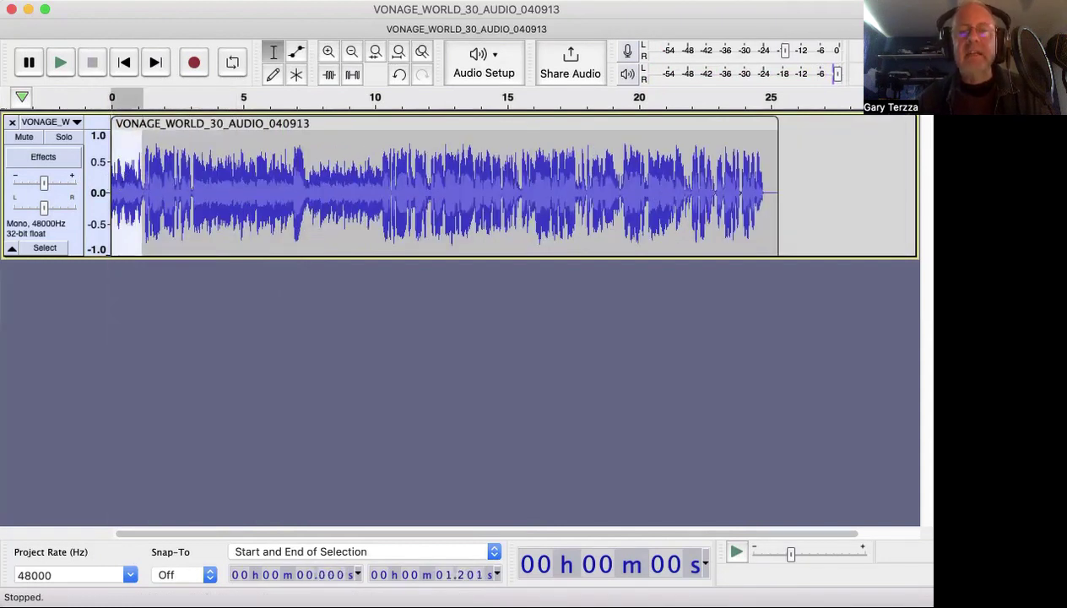
Step: Apply Fade In to the selected track opening and play it back to check
click(359, 2)
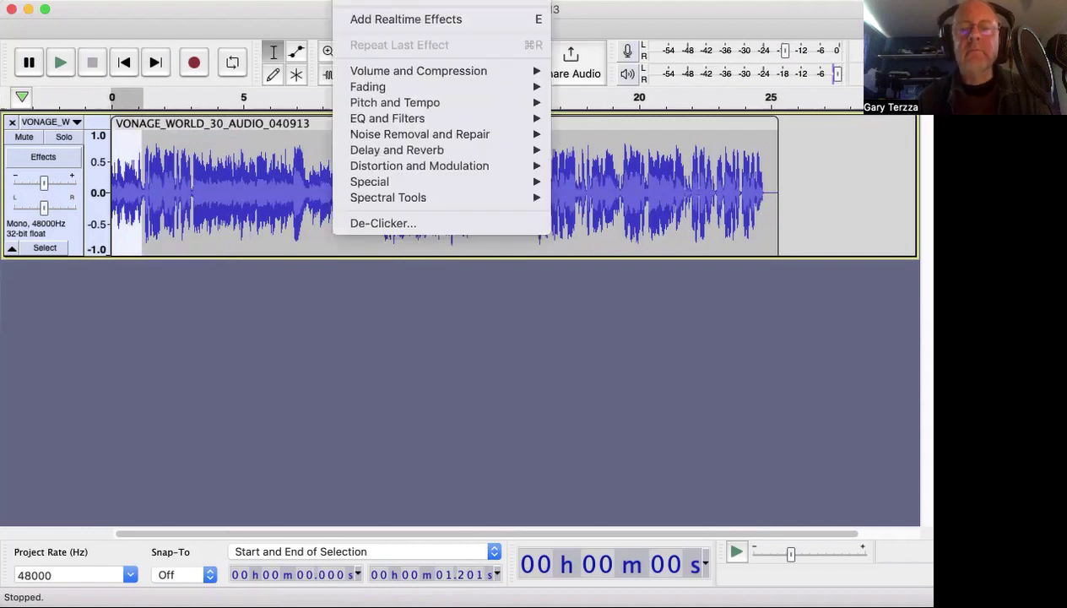
mouse_move(378, 90)
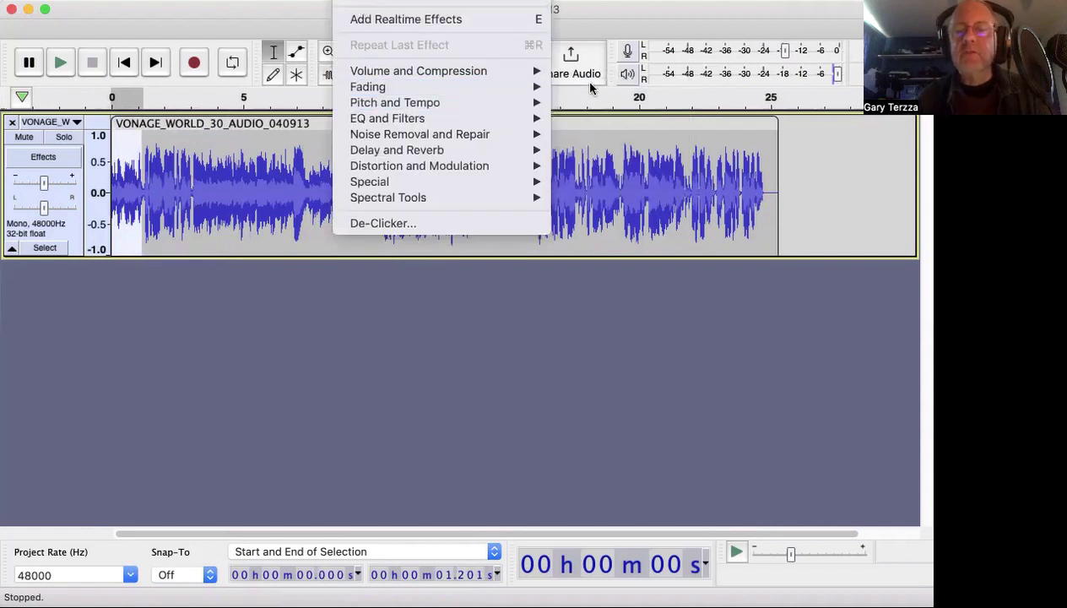
click(587, 134)
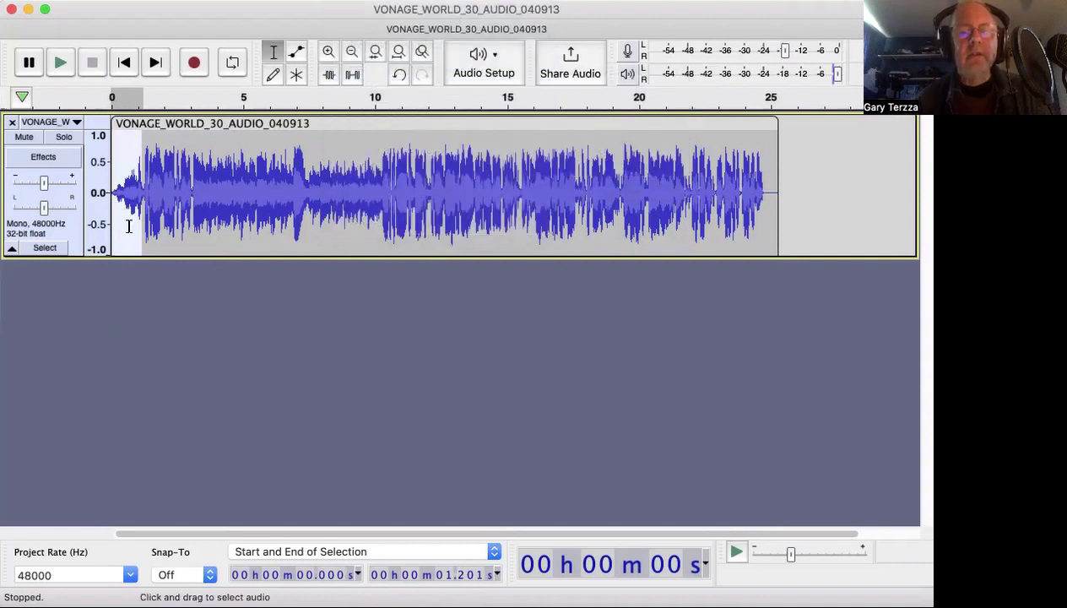
click(105, 194)
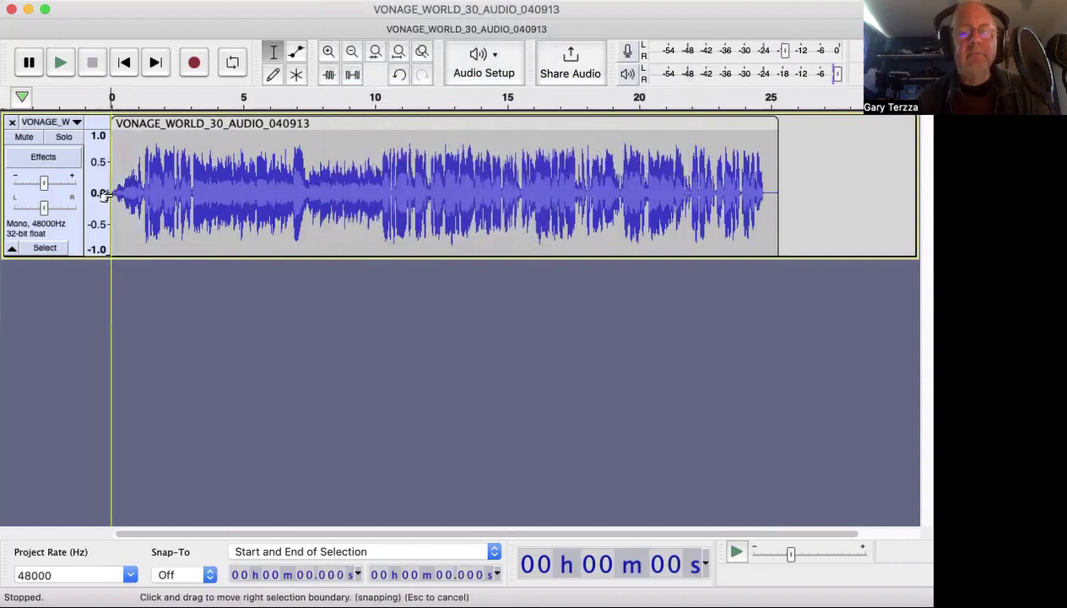
key(space)
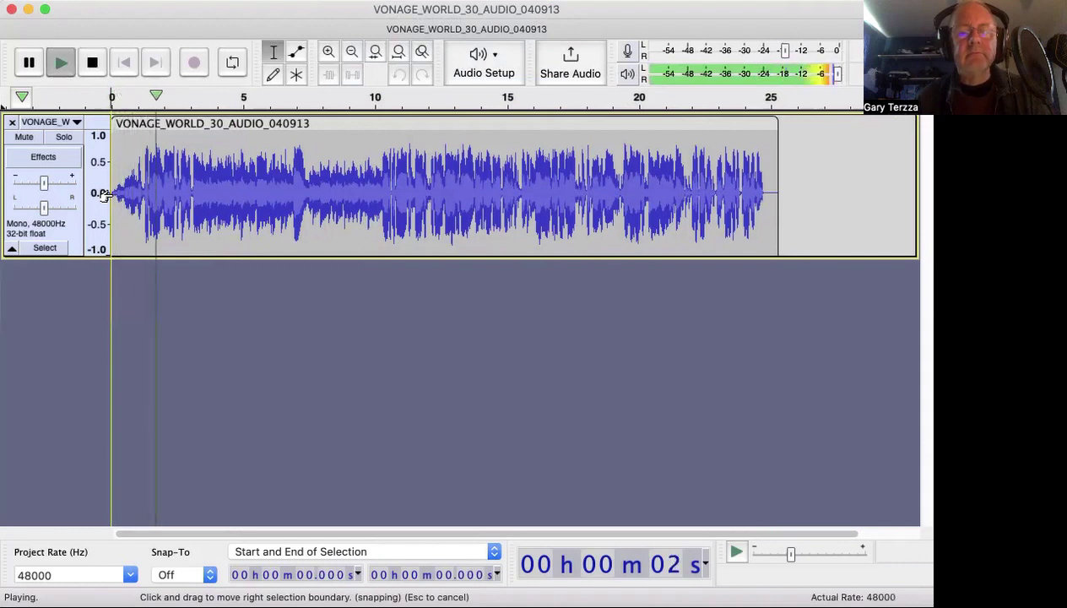
key(space)
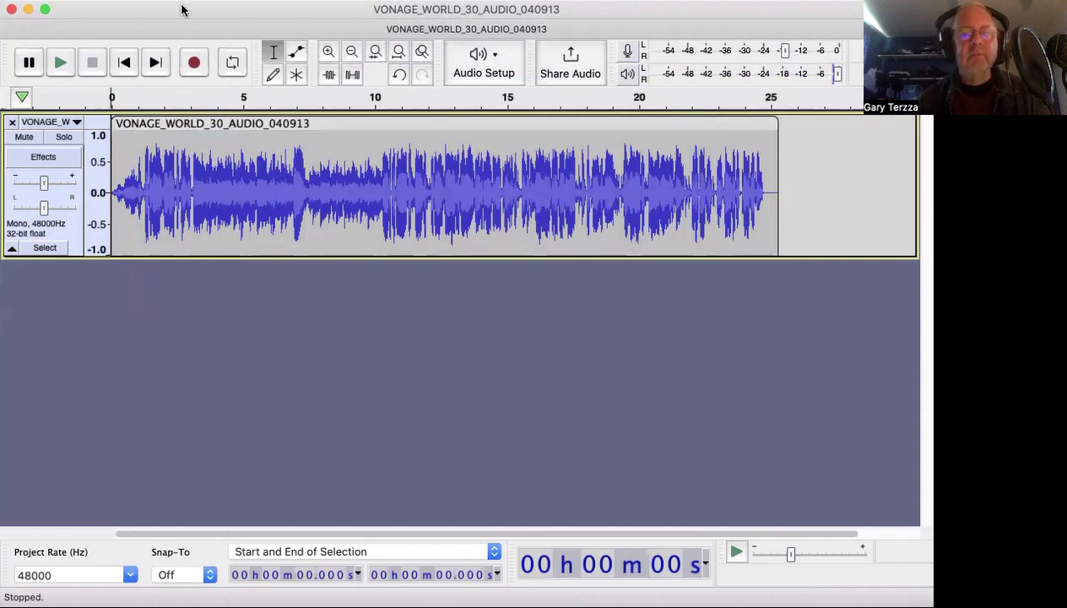
Step: Reposition the window, switch windows, and mute the VONAGE track
drag(181, 9, 246, 10)
key(super+Tab)
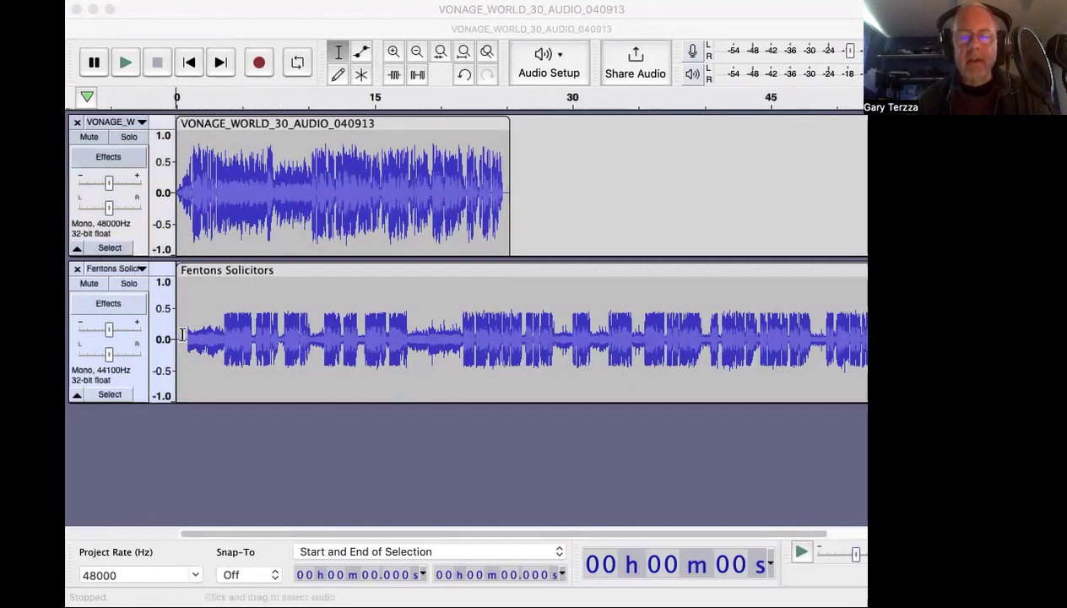
click(90, 137)
Step: Preview the Fentons music and cut its first 2.7 seconds
click(187, 337)
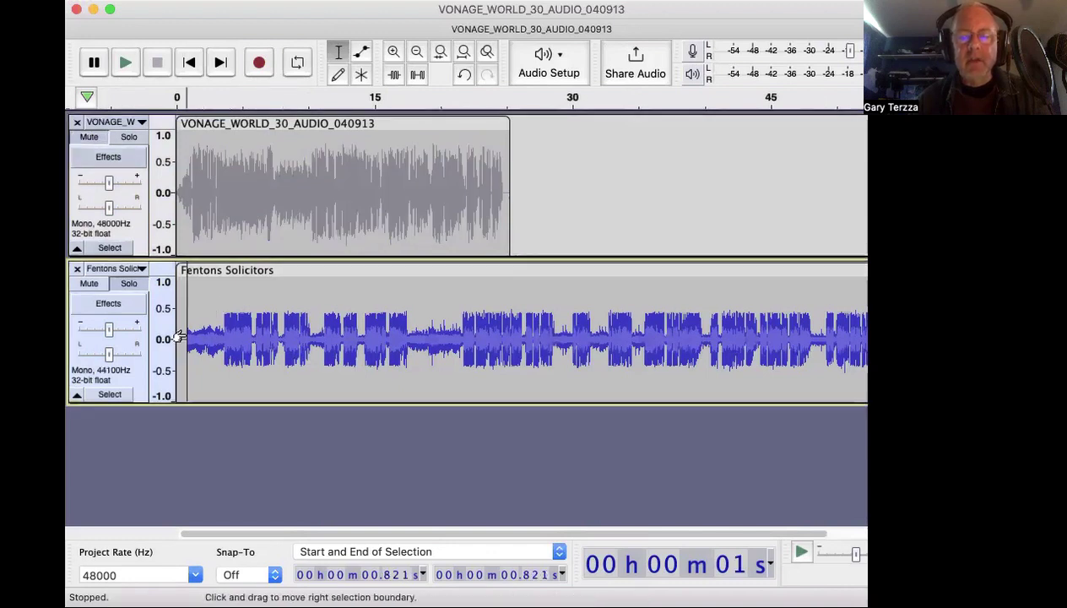
key(space)
key(space)
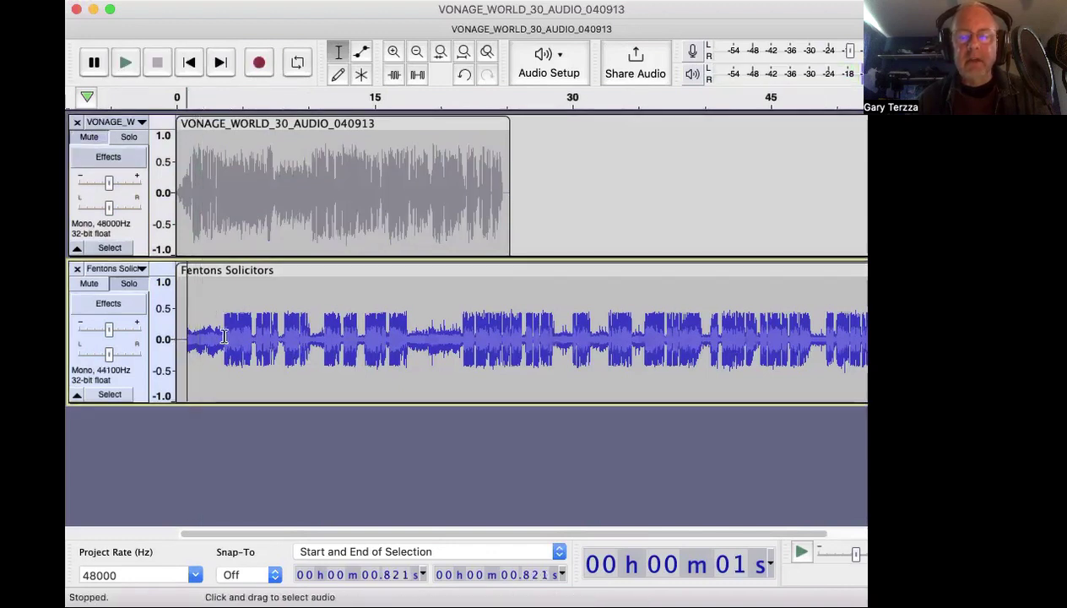
mouse_move(212, 338)
mouse_down()
mouse_move(179, 338)
mouse_move(196, 331)
mouse_up()
key(Delete)
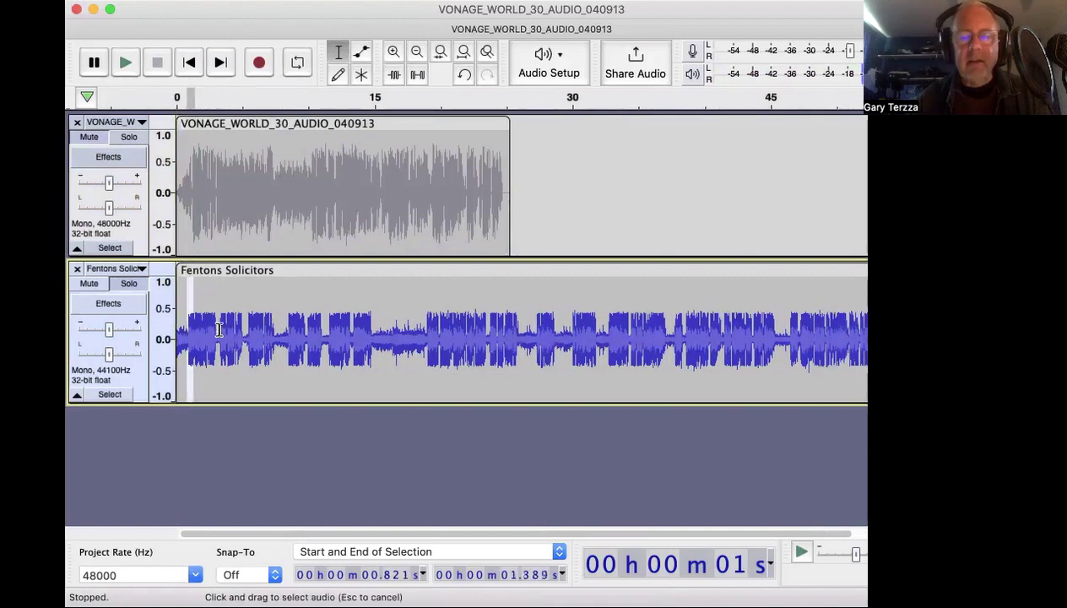
shift+click(218, 329)
Step: Repeat the fade-in on the first 0.884 seconds of the Fentons music and preview it
key(space)
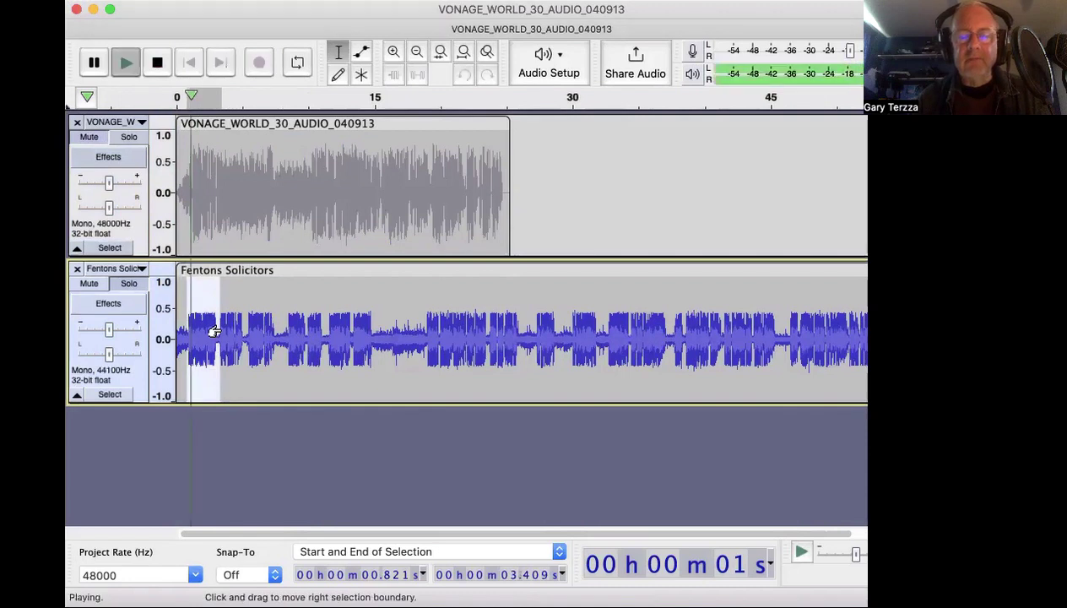
key(space)
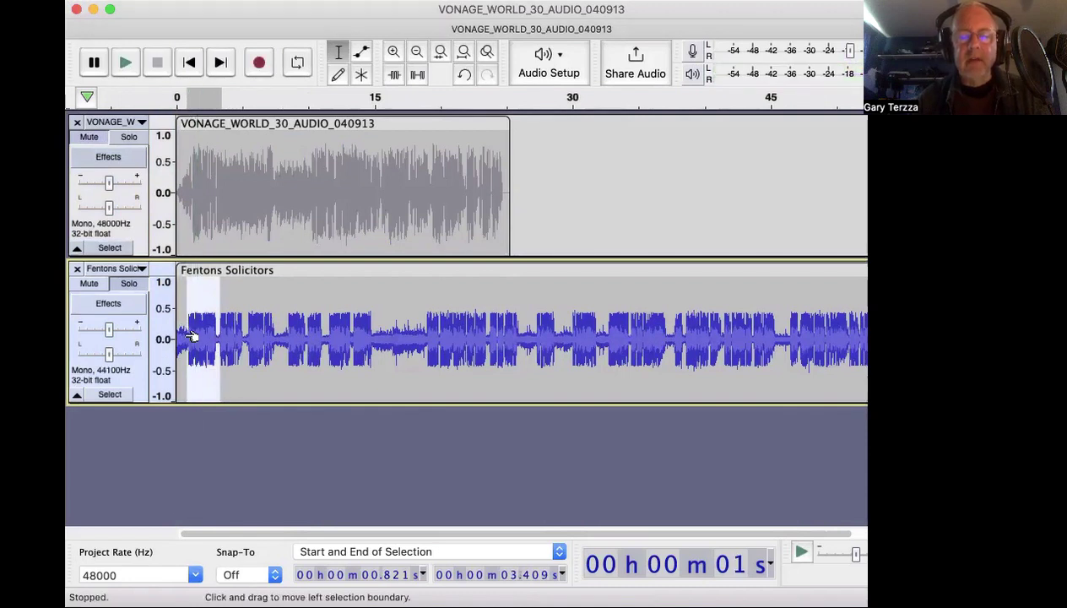
click(183, 346)
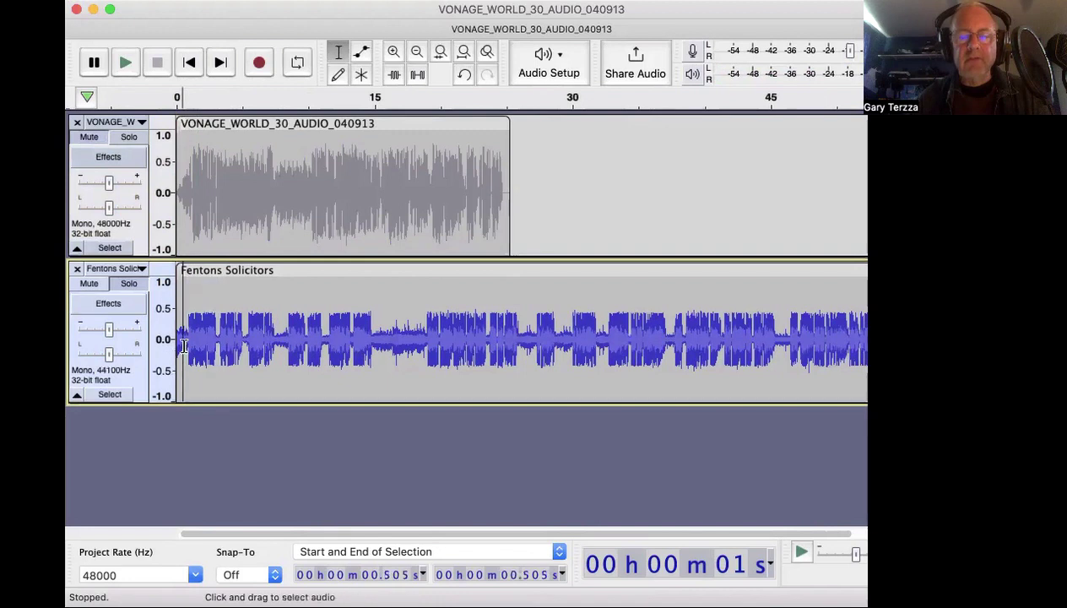
drag(188, 340, 176, 342)
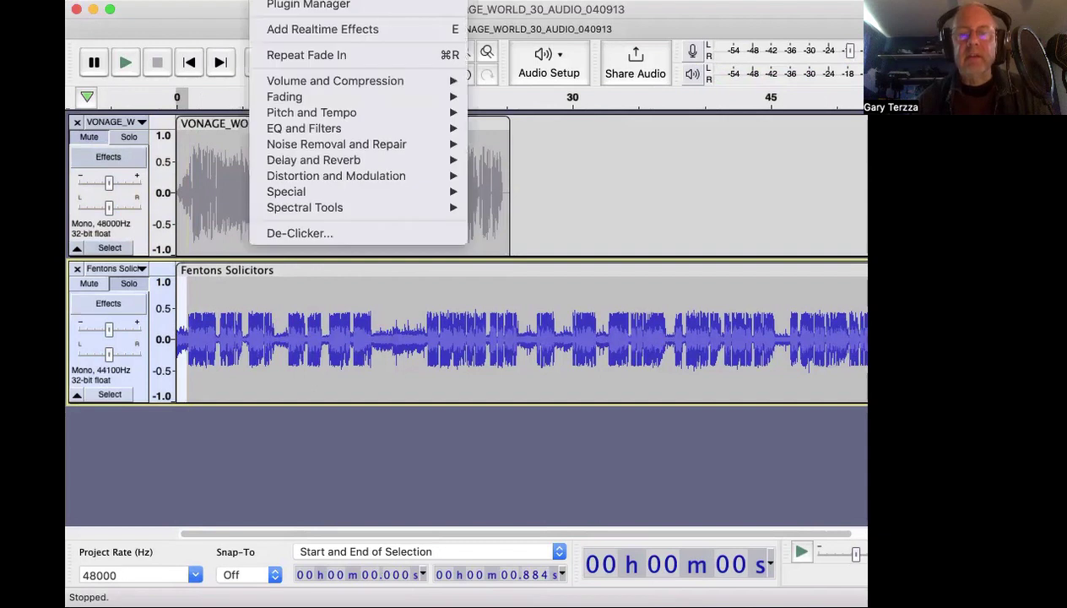
click(287, 57)
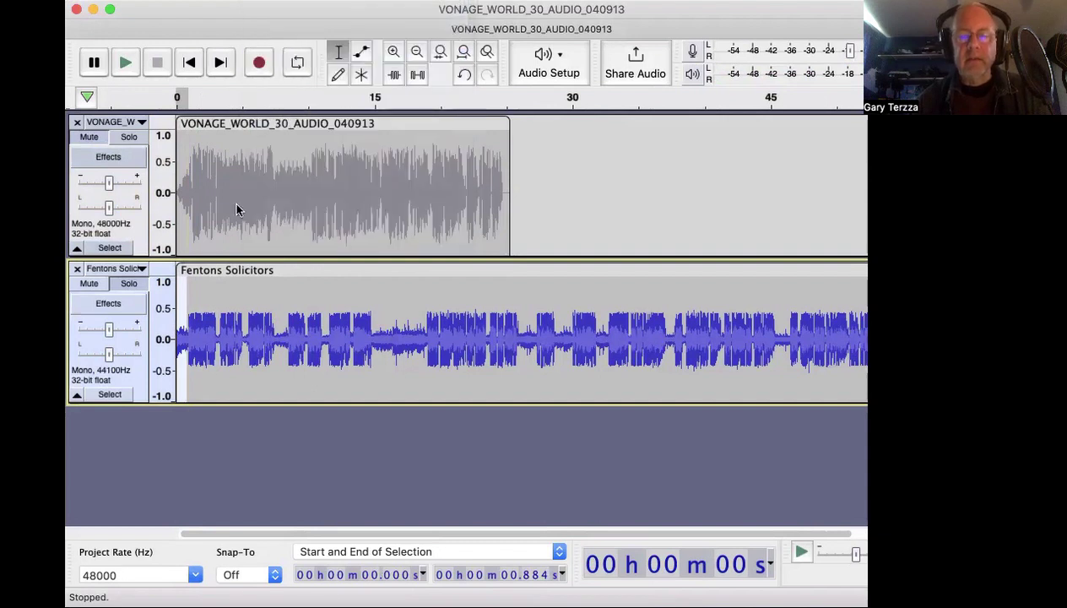
key(space)
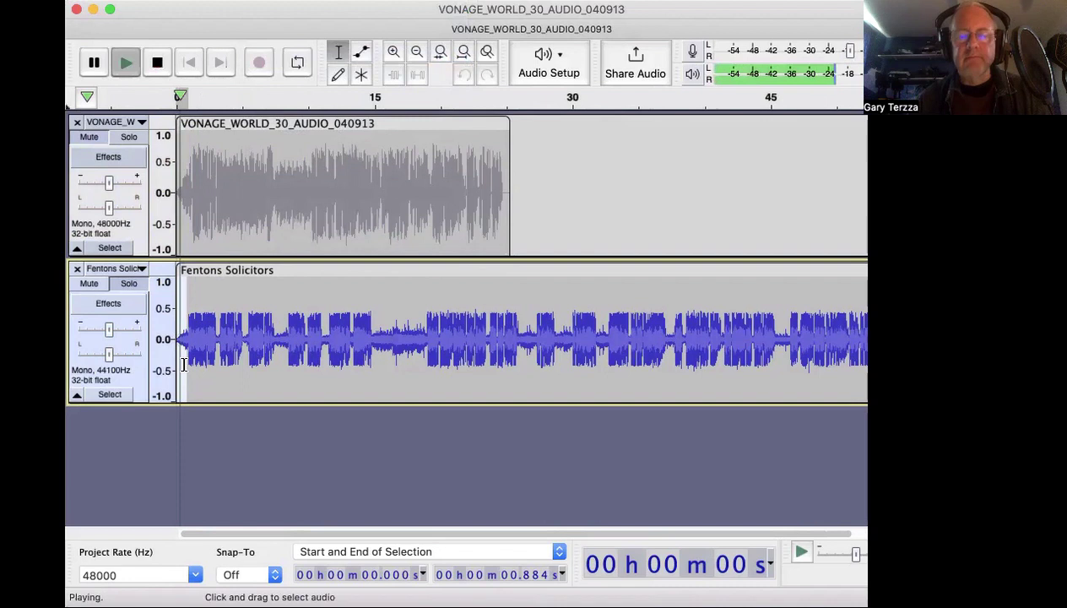
key(space)
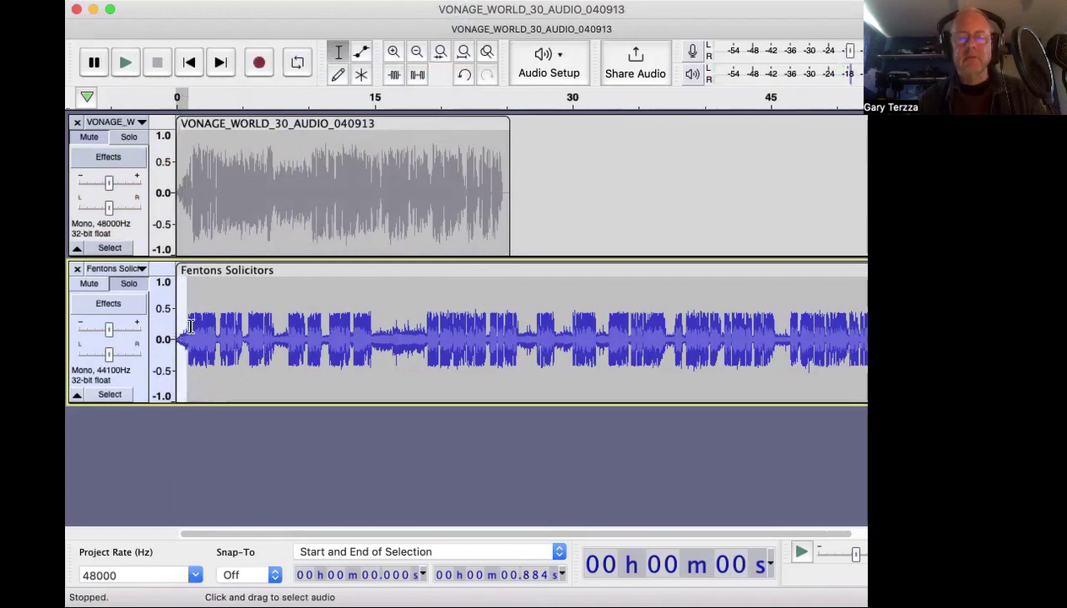
Step: Unmute the VONAGE track and play both tracks together
click(214, 271)
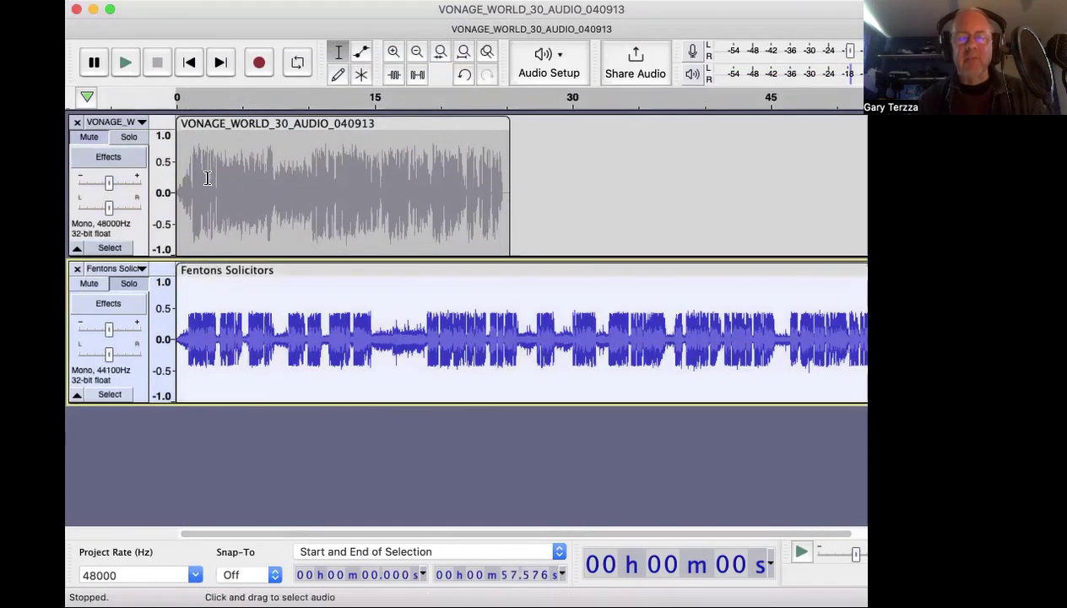
click(127, 167)
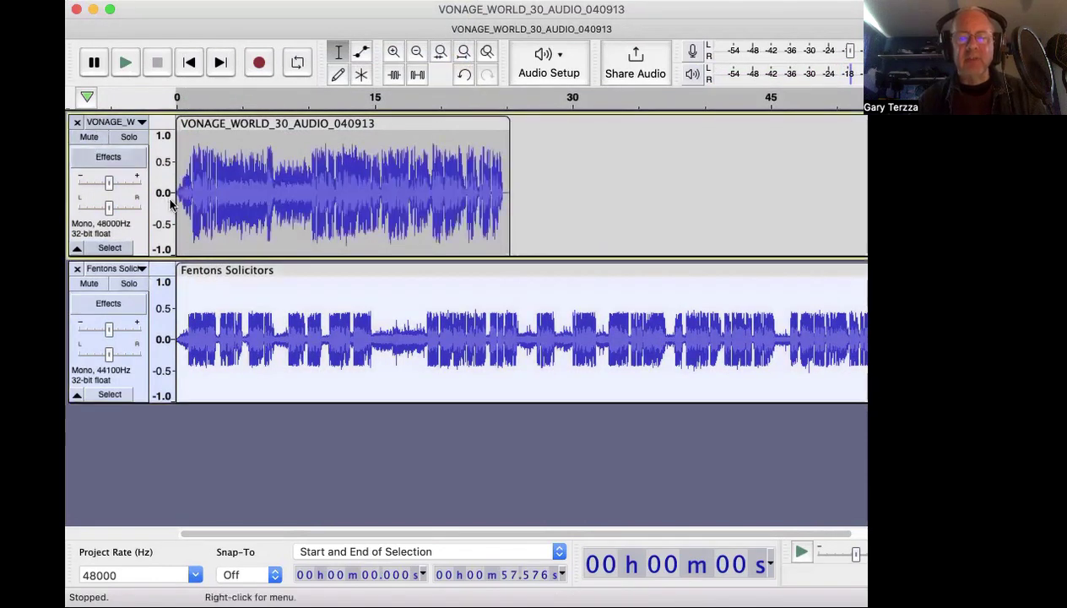
key(space)
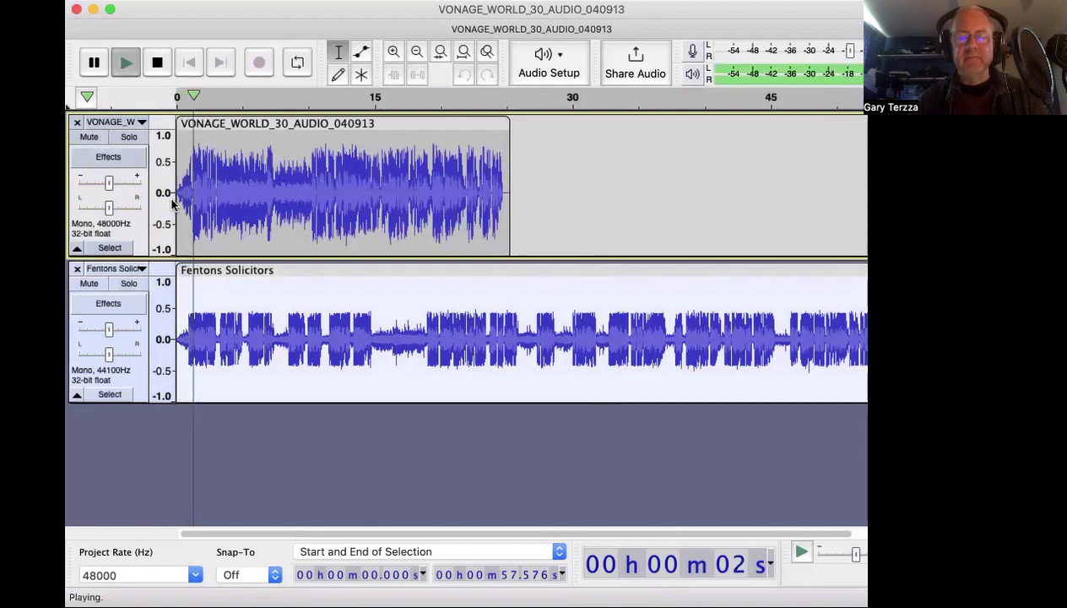
key(space)
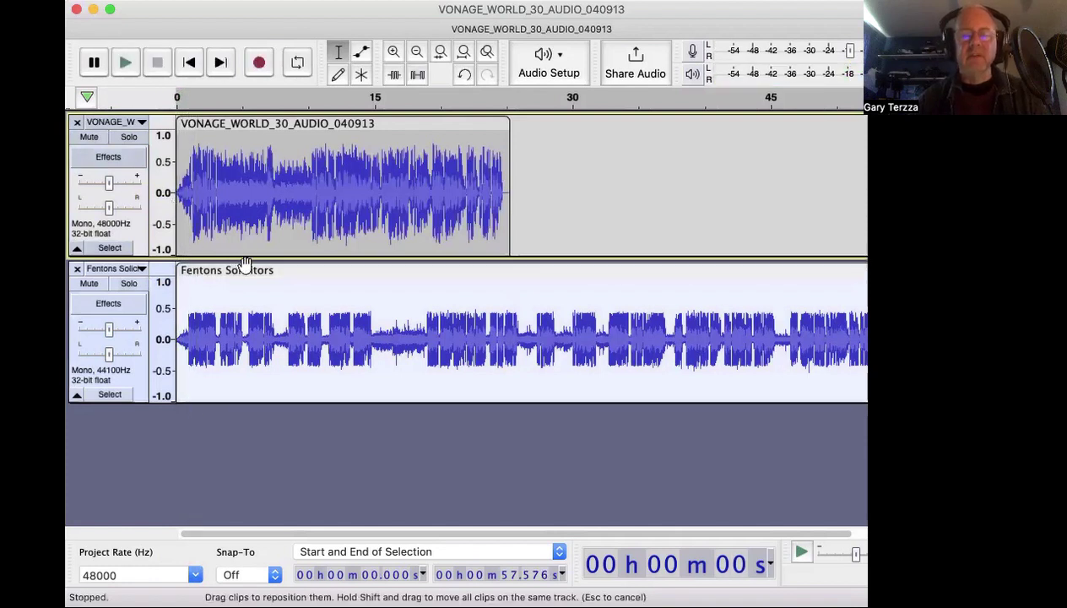
Step: Maximise the window, move the Fentons clip to about 23.4 s, and play the join
double_click(191, 17)
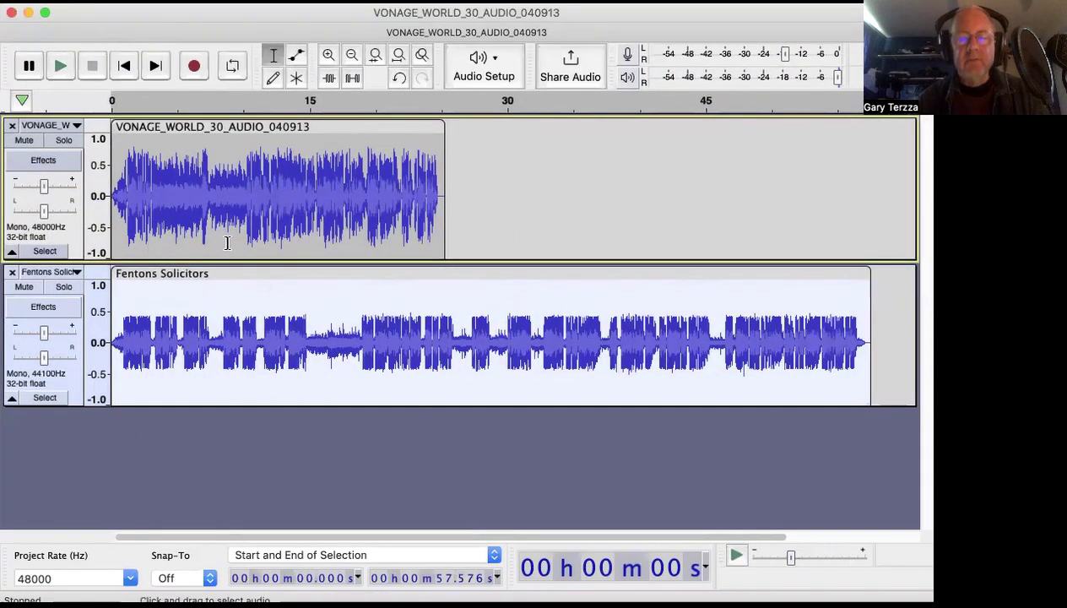
drag(356, 266, 565, 267)
click(424, 197)
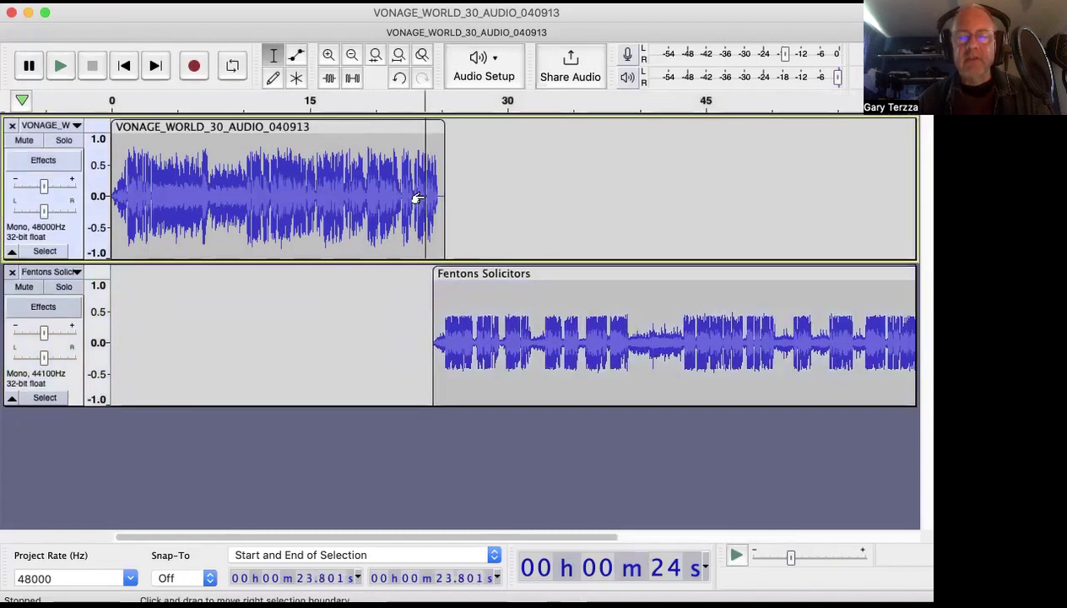
key(space)
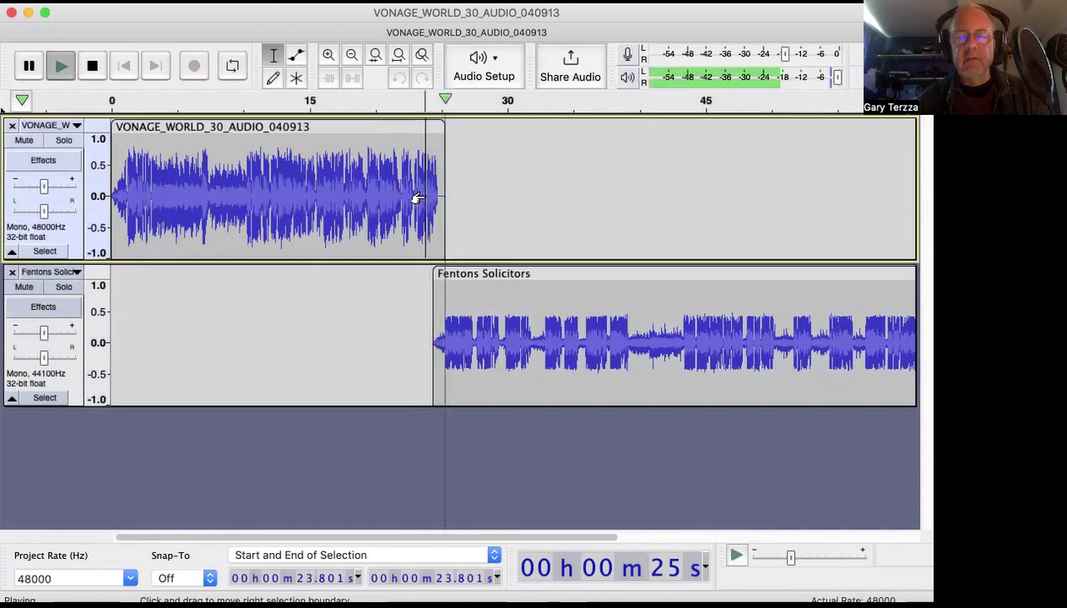
key(space)
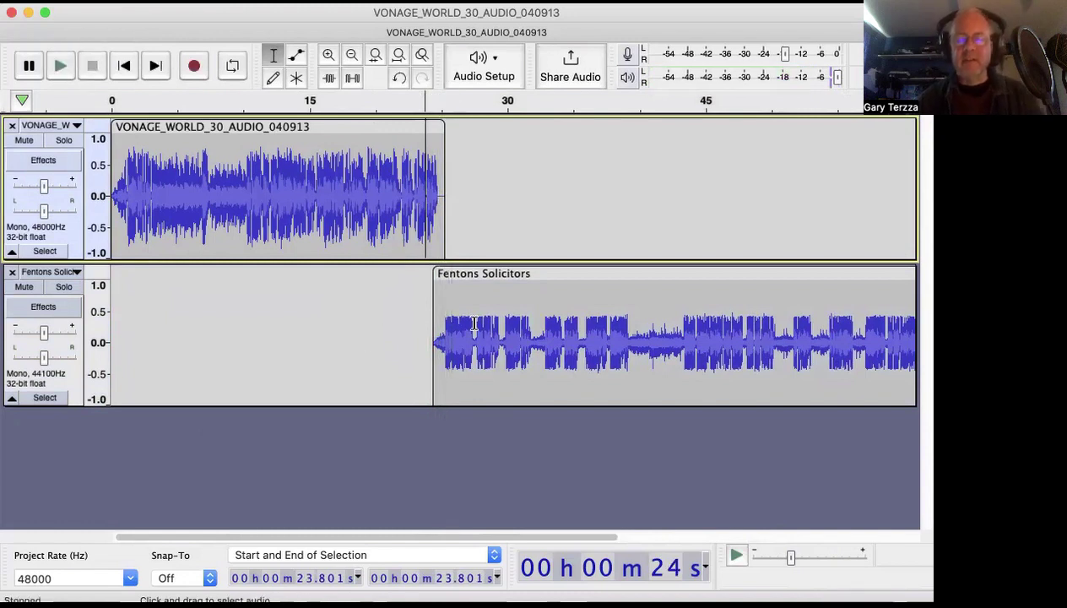
scroll(553, 307, right, 10)
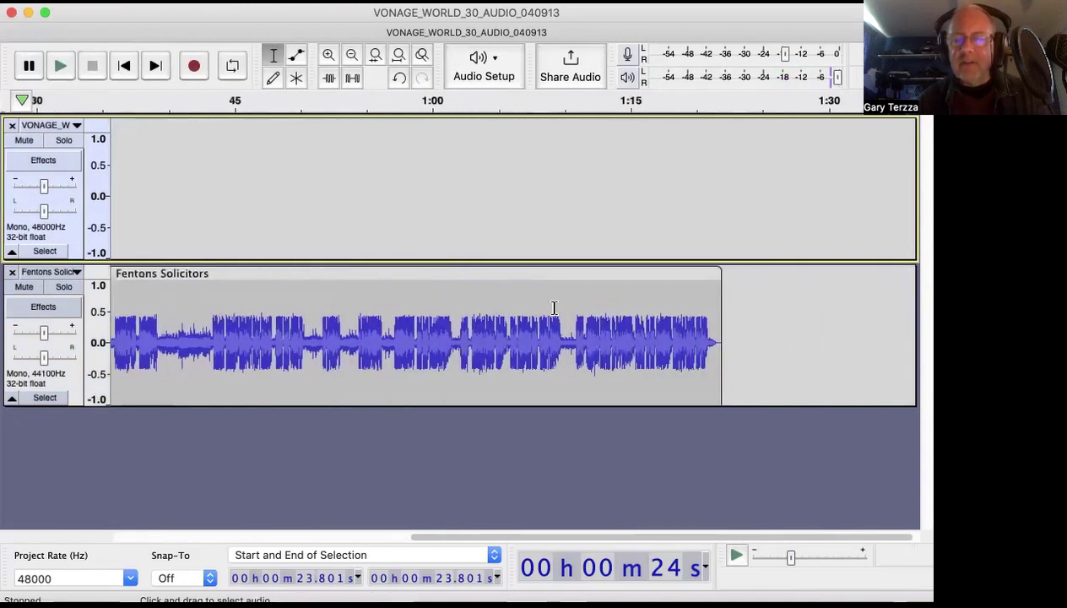
click(550, 325)
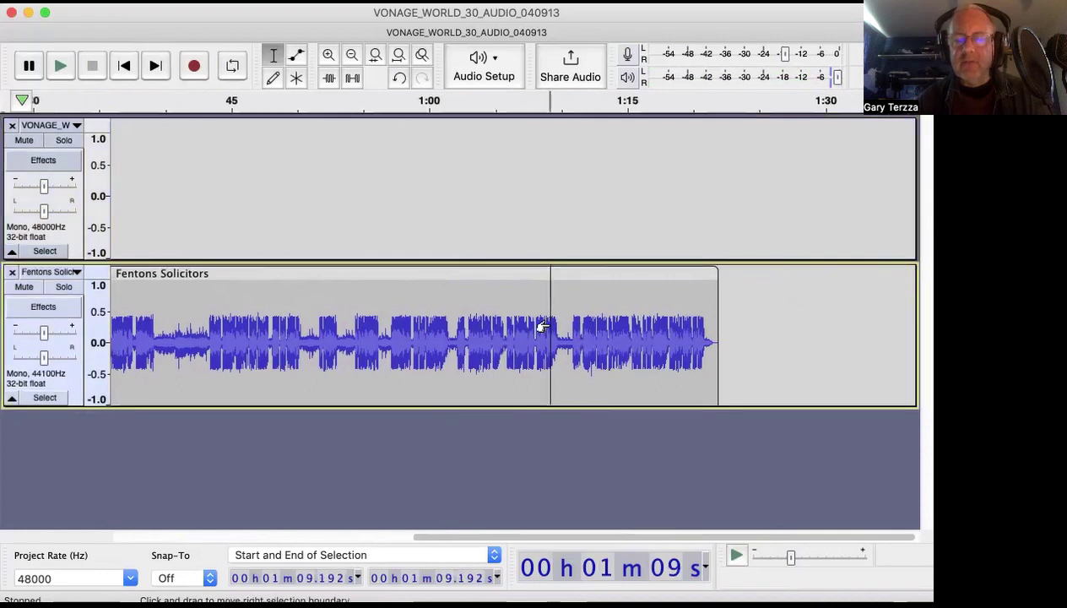
key(space)
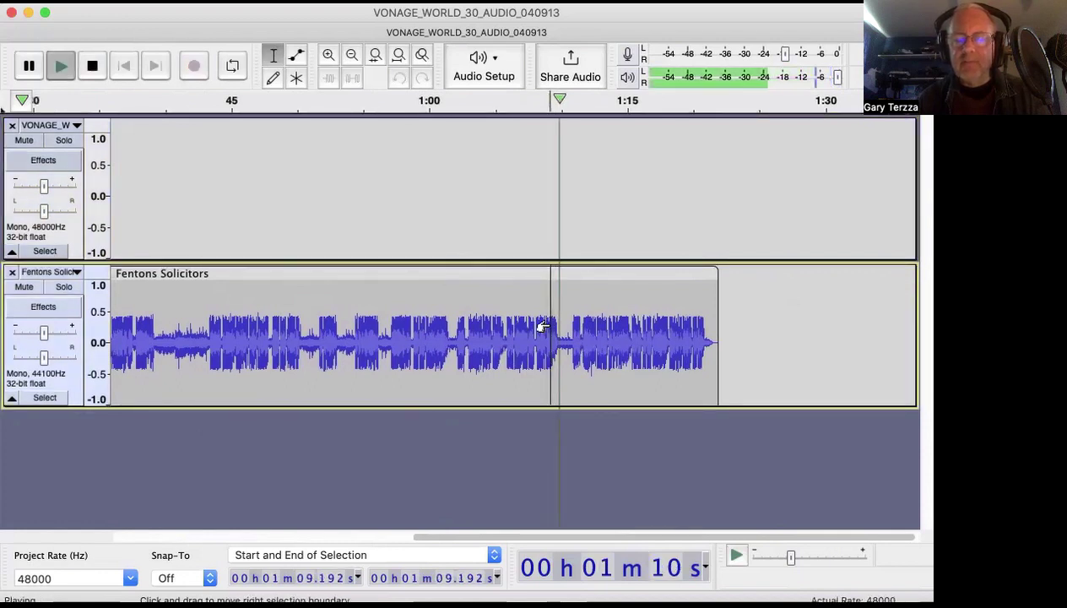
key(space)
key(space)
key(space)
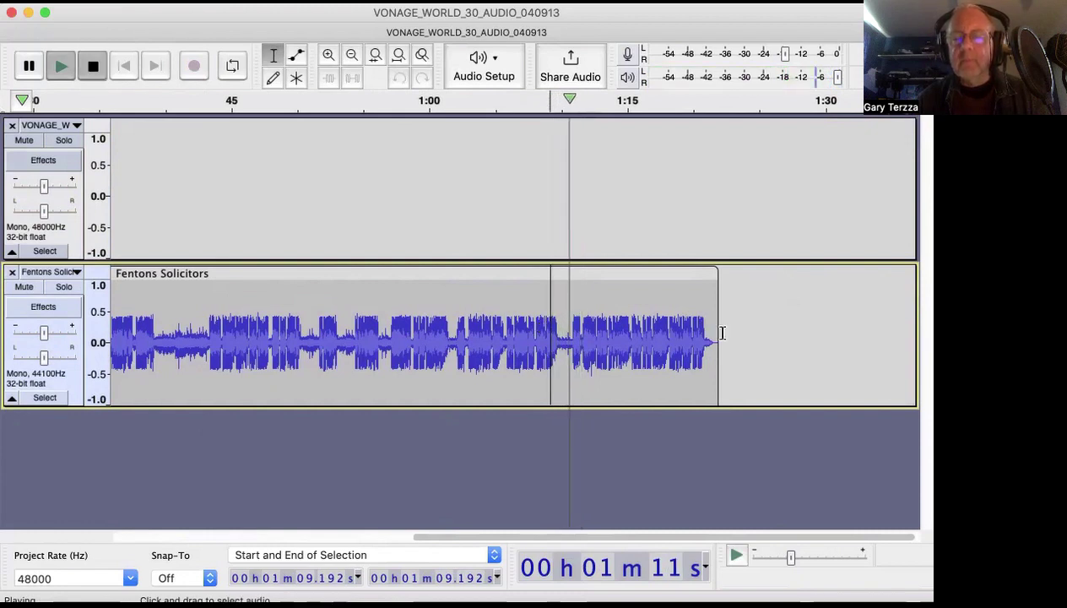
click(651, 332)
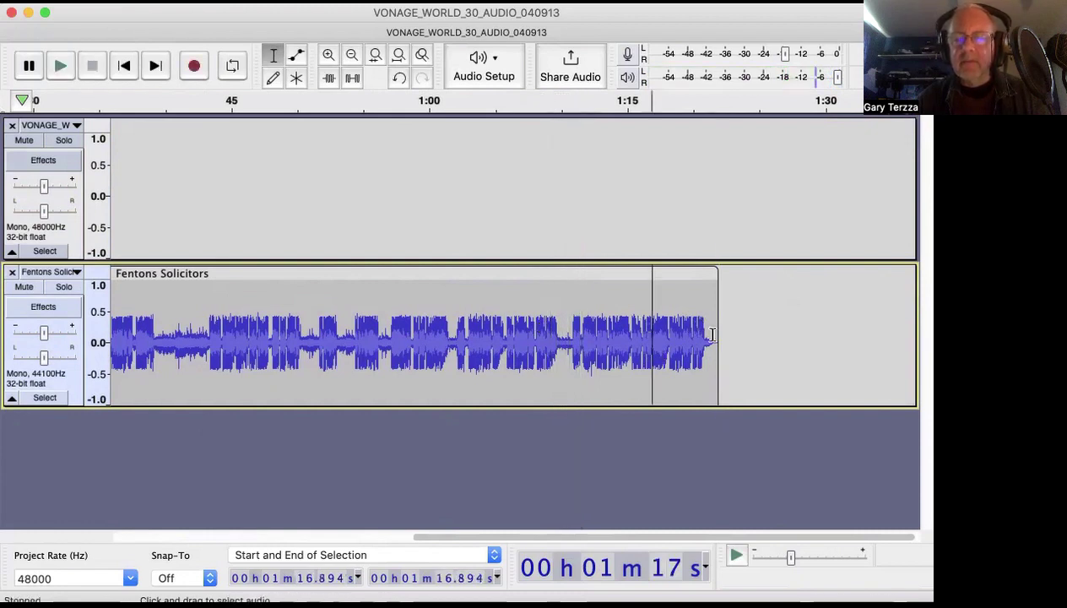
click(688, 331)
key(space)
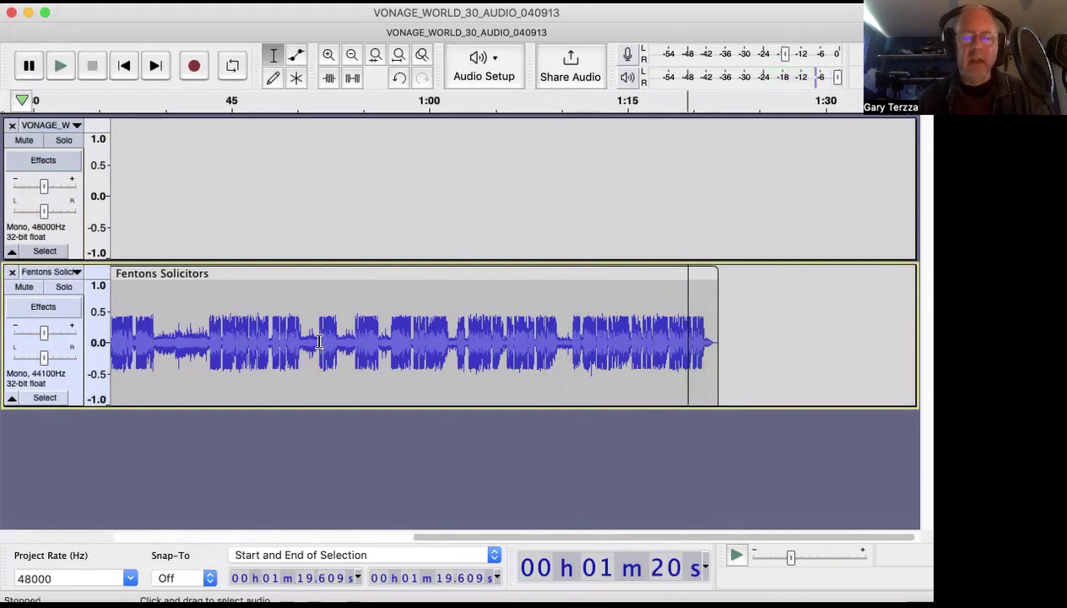
Step: Delete the music passage from about 40.2 to 43.2 s and play across the cut
drag(157, 334, 207, 332)
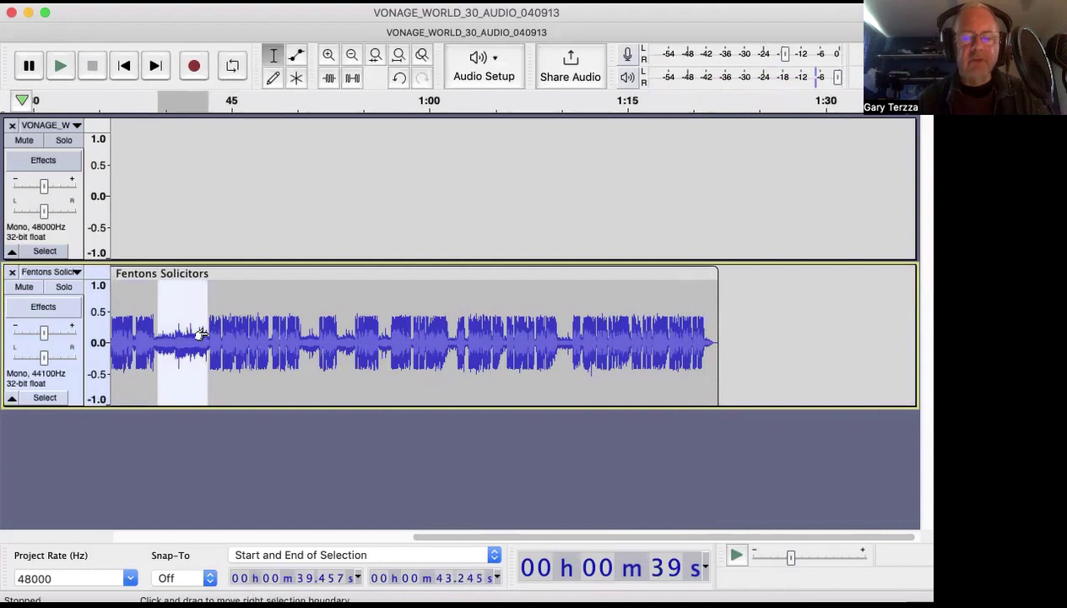
key(space)
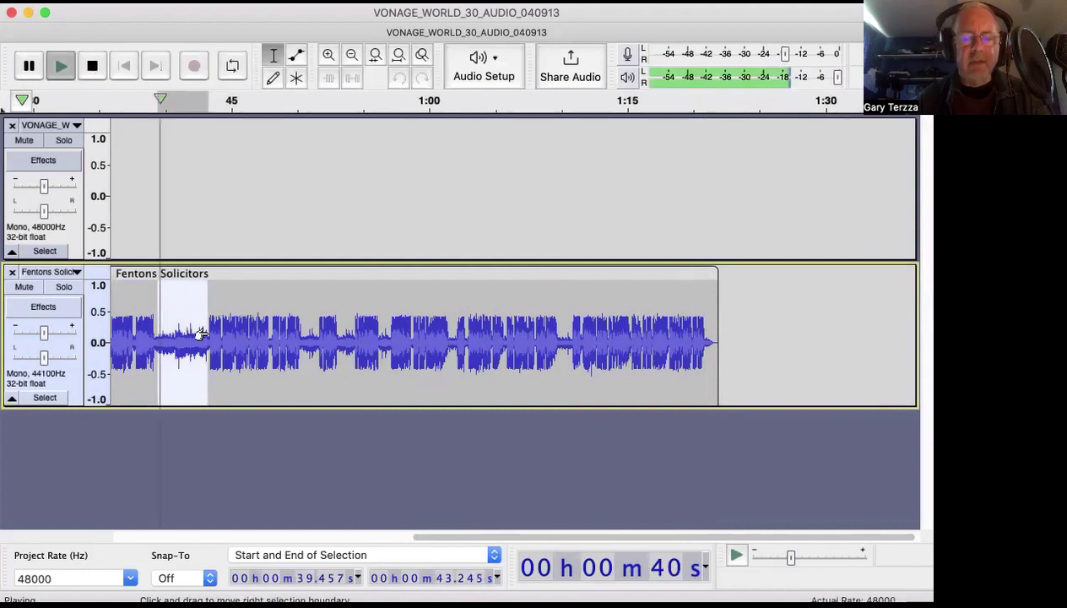
key(space)
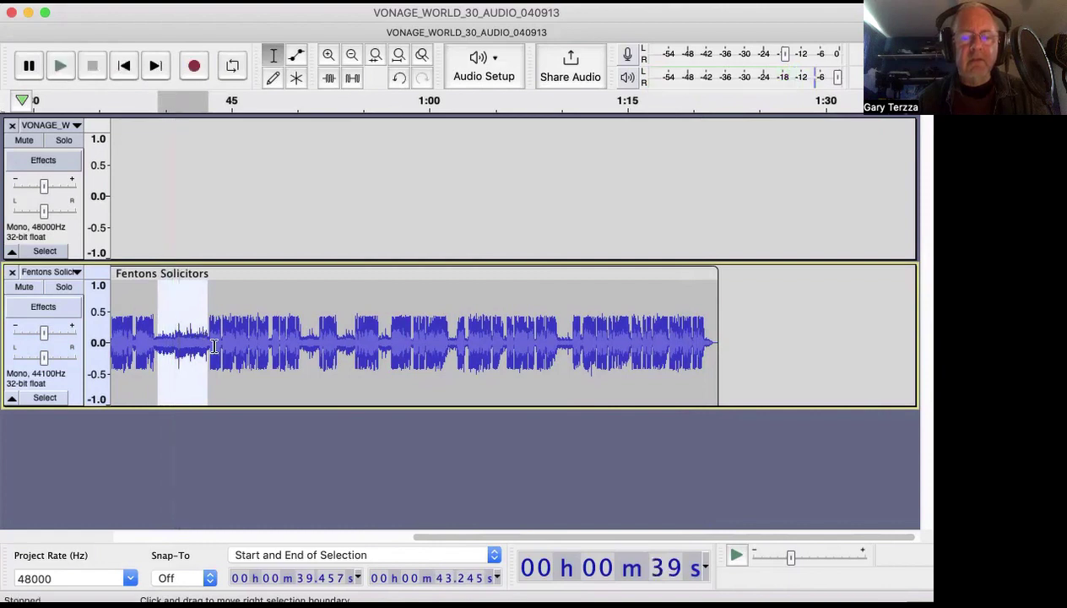
click(221, 393)
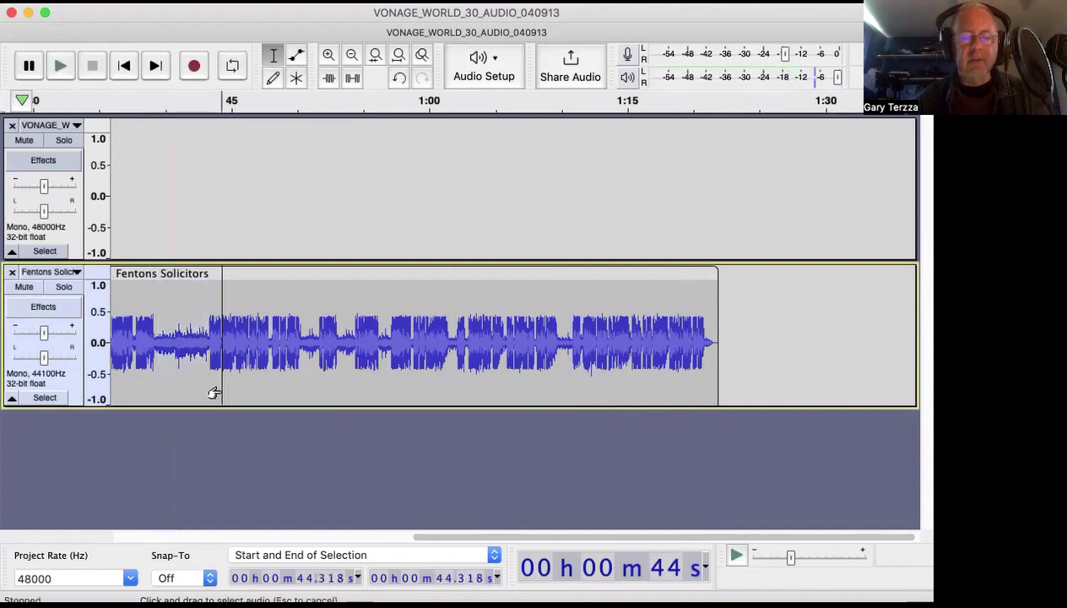
drag(207, 347, 166, 346)
key(Delete)
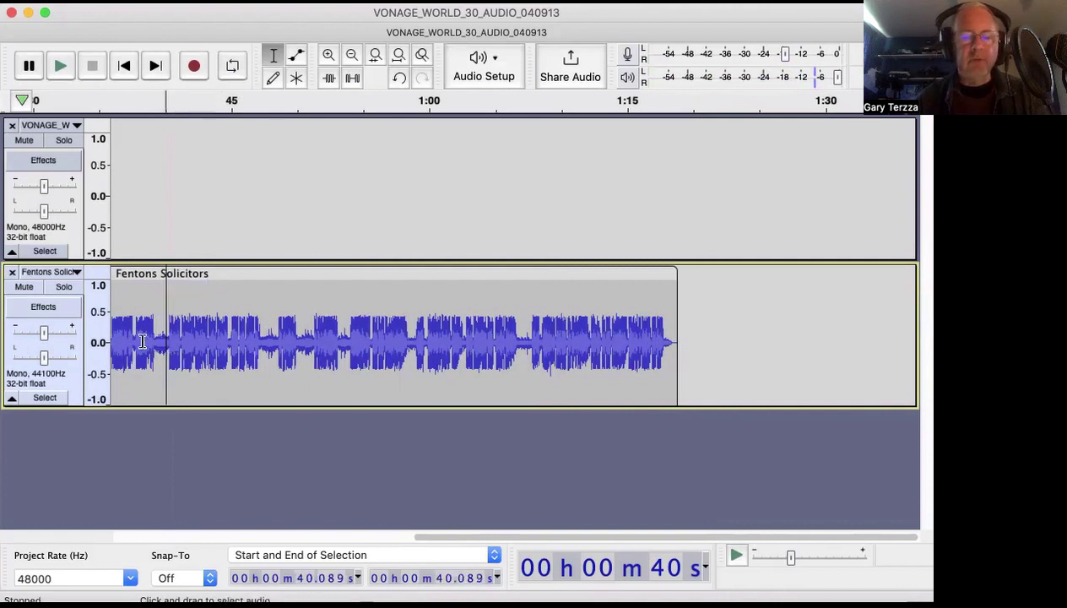
click(140, 340)
key(space)
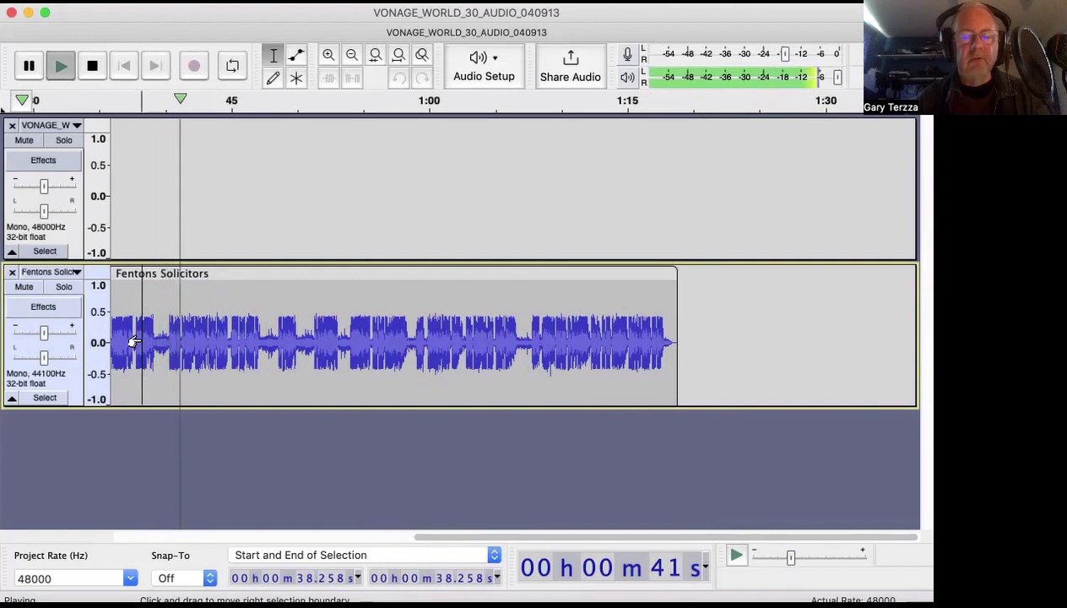
key(space)
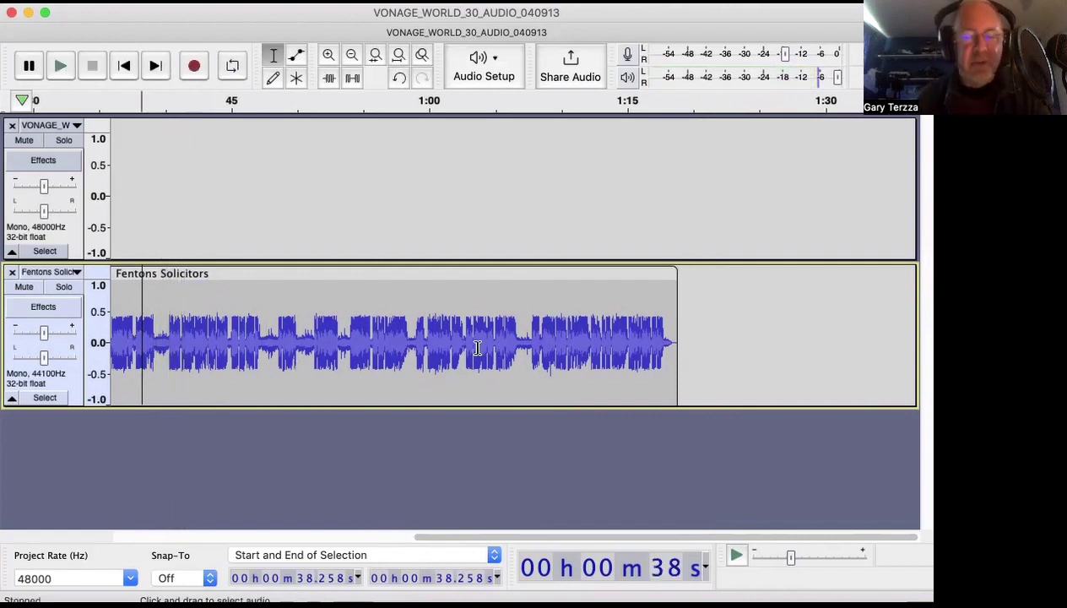
Step: Delete two tiny slices near 39.7 s and review the edit from 37.4 s
drag(165, 342, 160, 346)
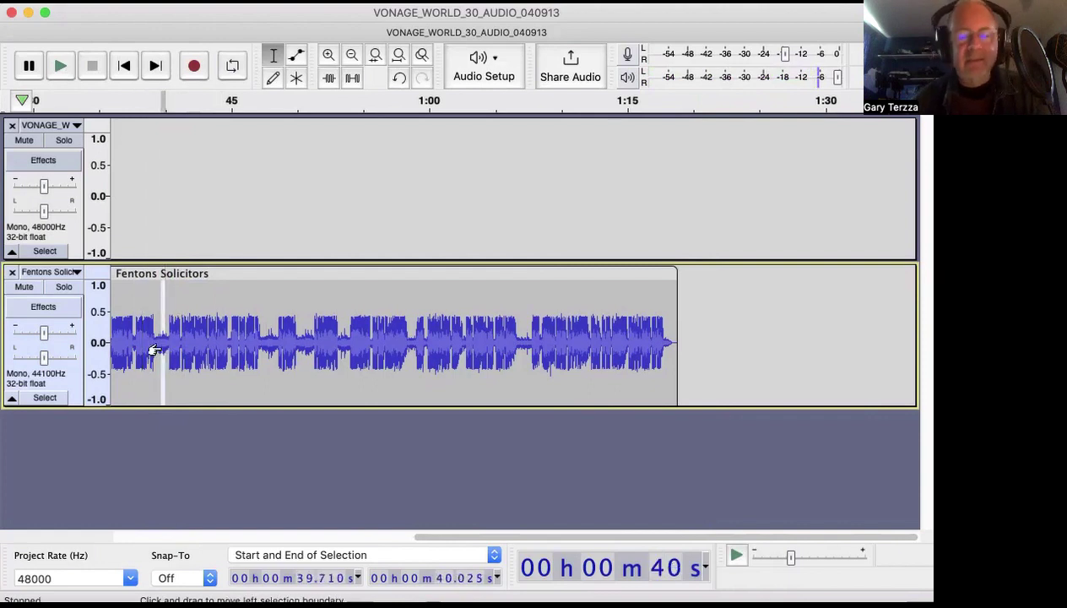
key(Delete)
click(143, 344)
key(space)
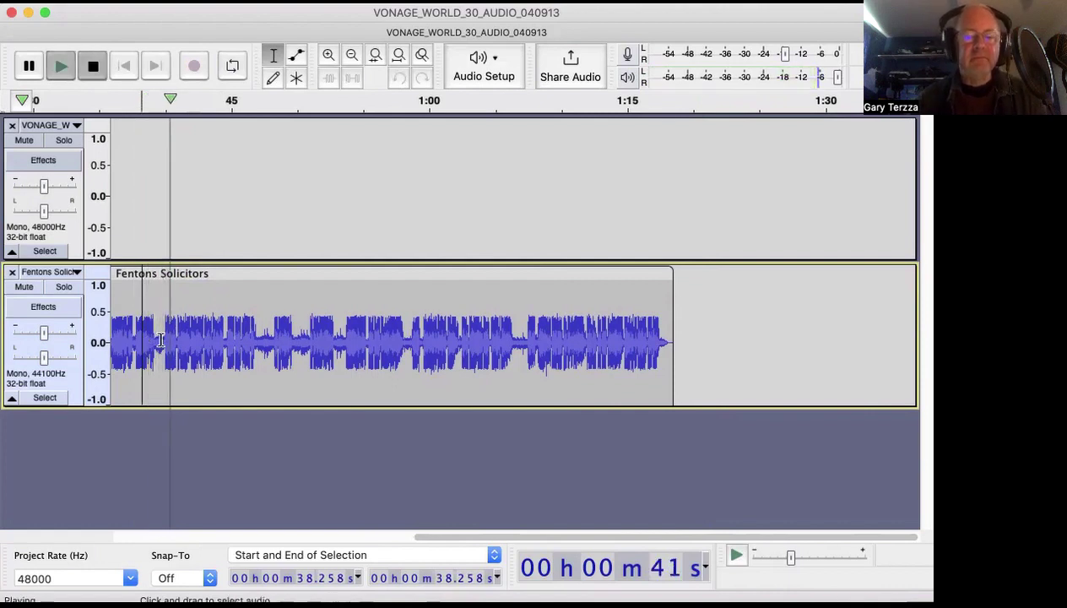
key(space)
drag(164, 340, 160, 340)
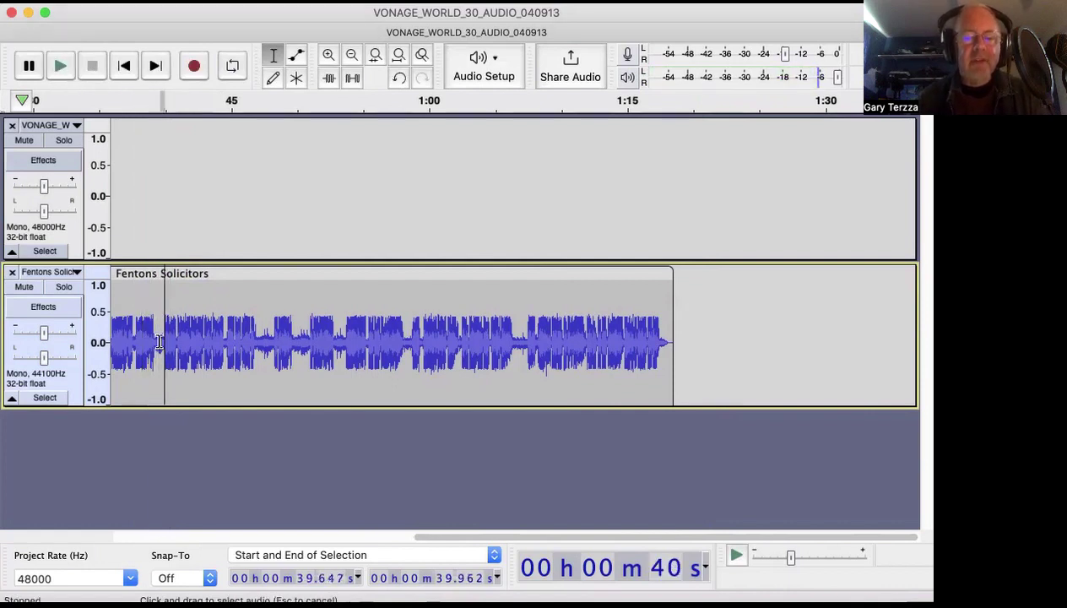
key(space)
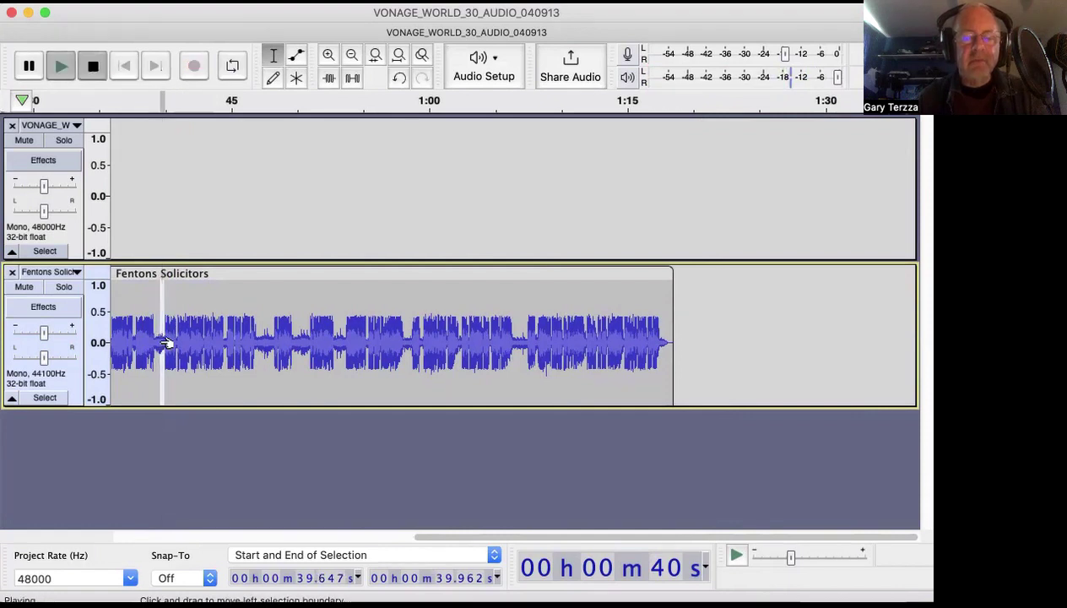
key(Delete)
click(130, 327)
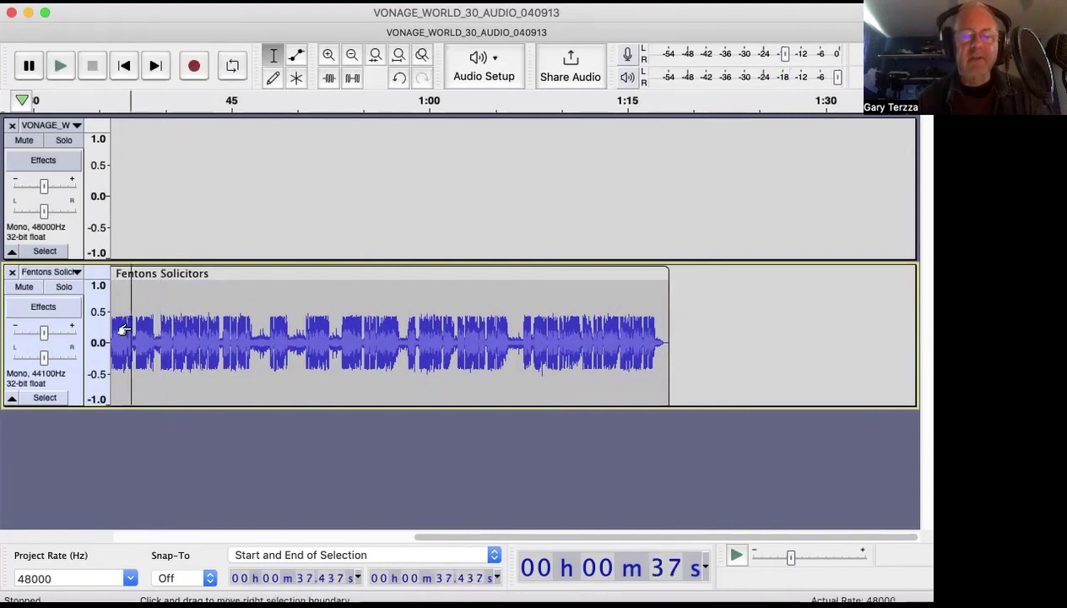
key(space)
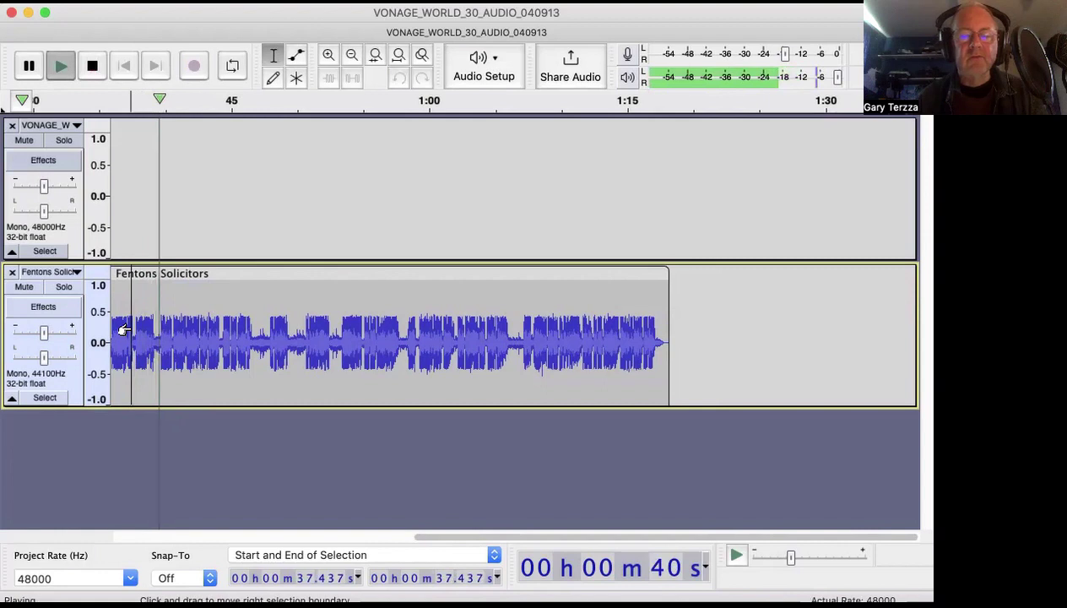
key(space)
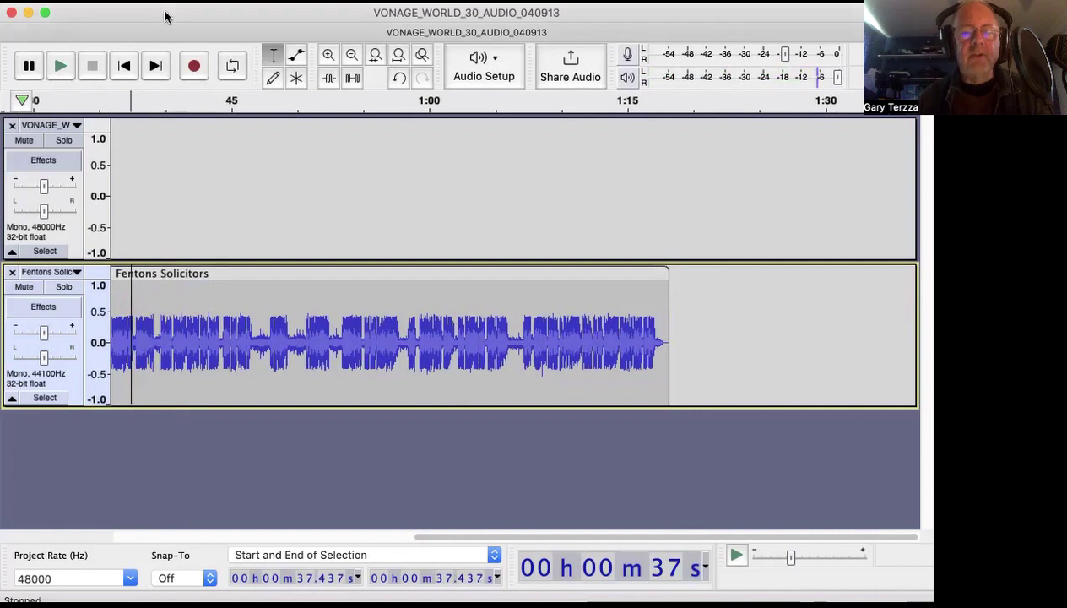
Step: Maximise the window and drag the Voice123 clip right to start near the music's end
drag(166, 16, 236, 12)
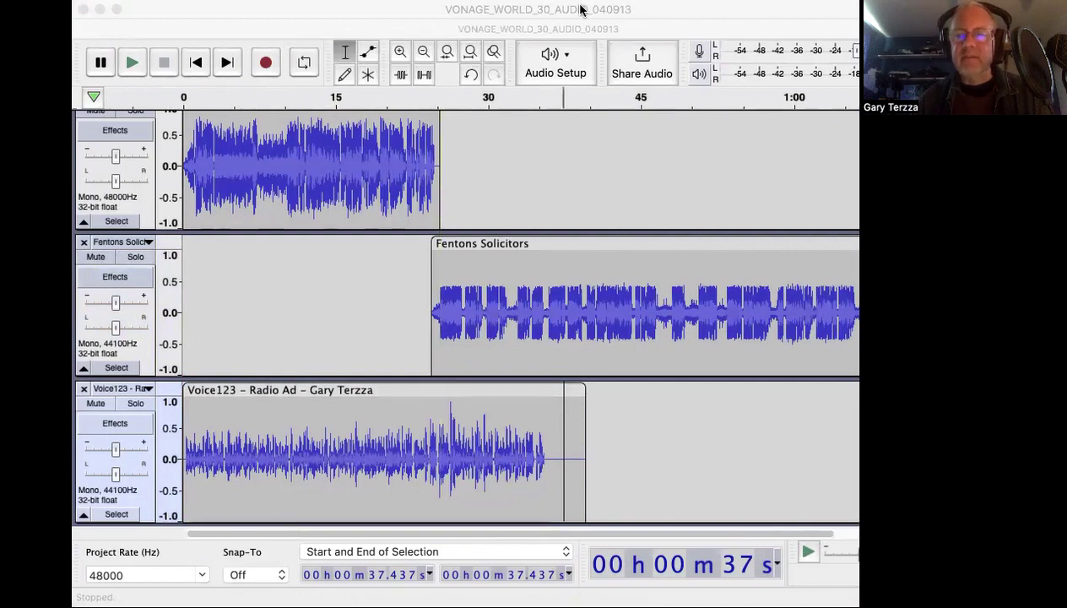
click(555, 10)
double_click(580, 10)
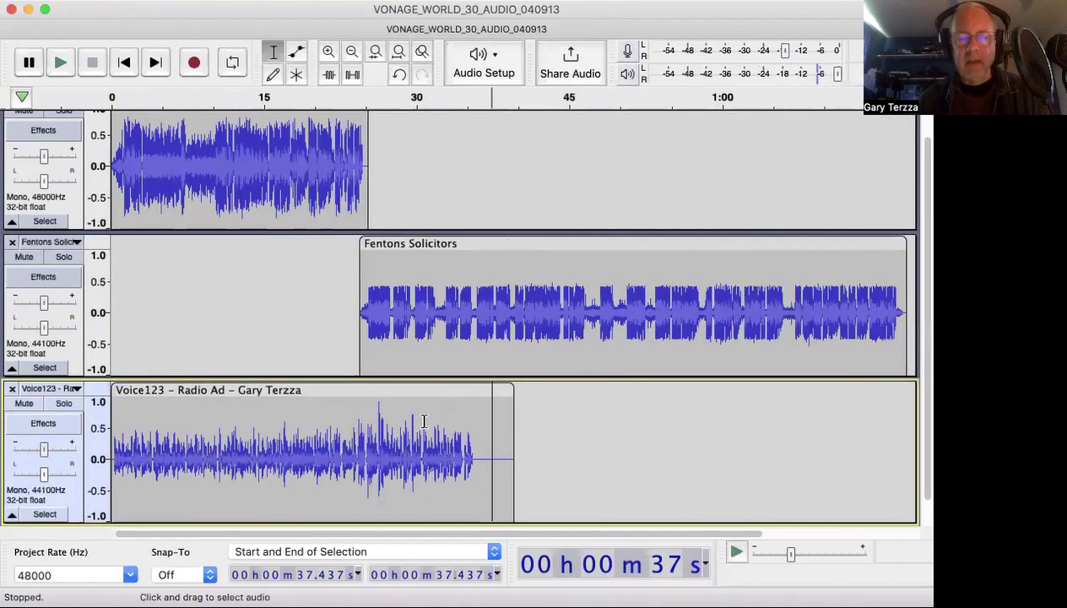
drag(414, 393, 874, 382)
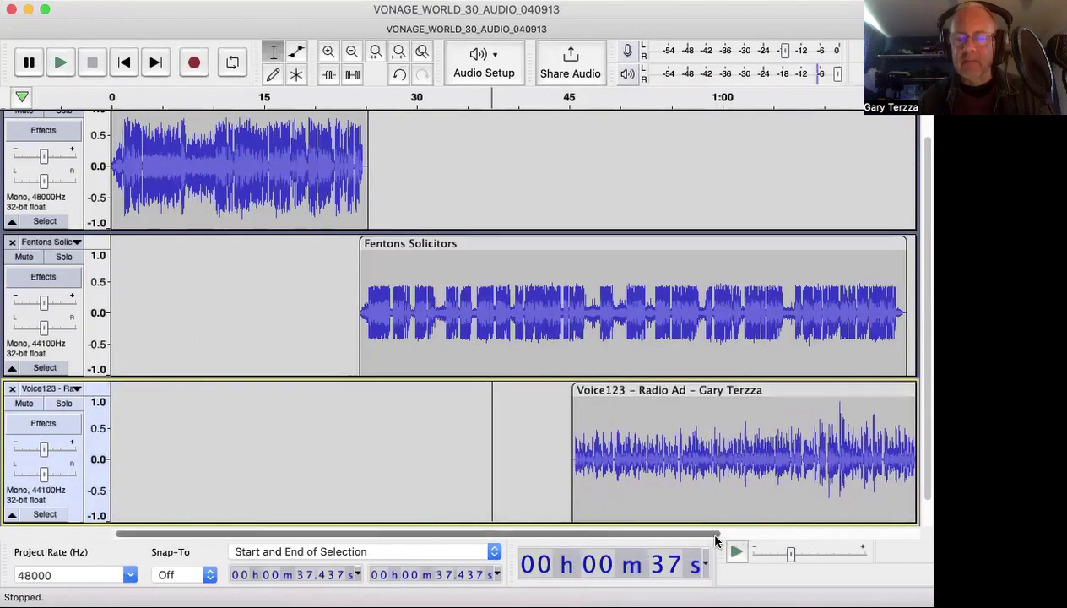
scroll(751, 528, right, 10)
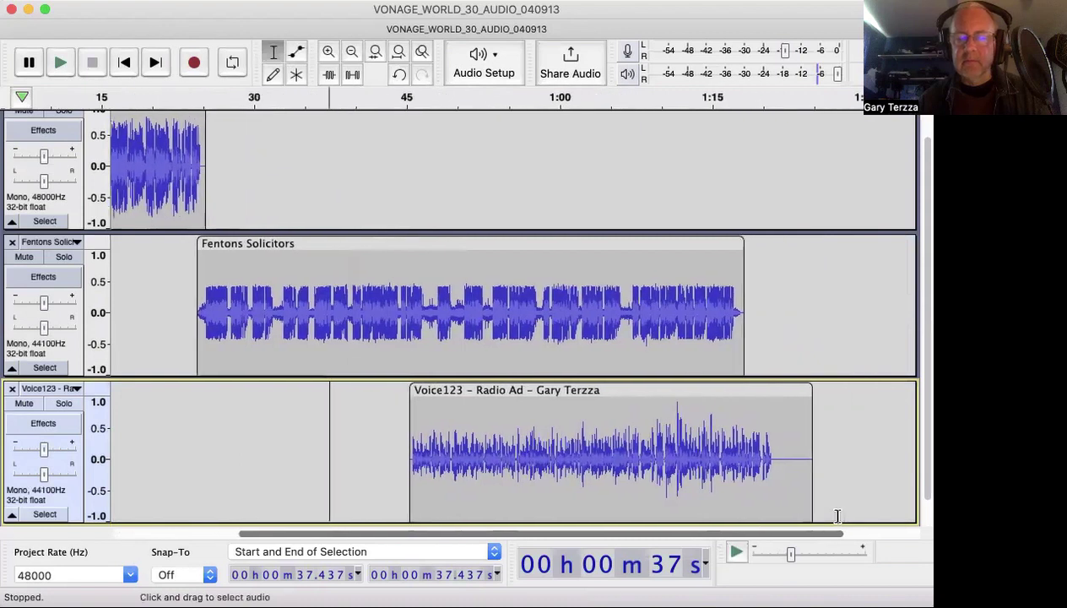
drag(636, 388, 936, 375)
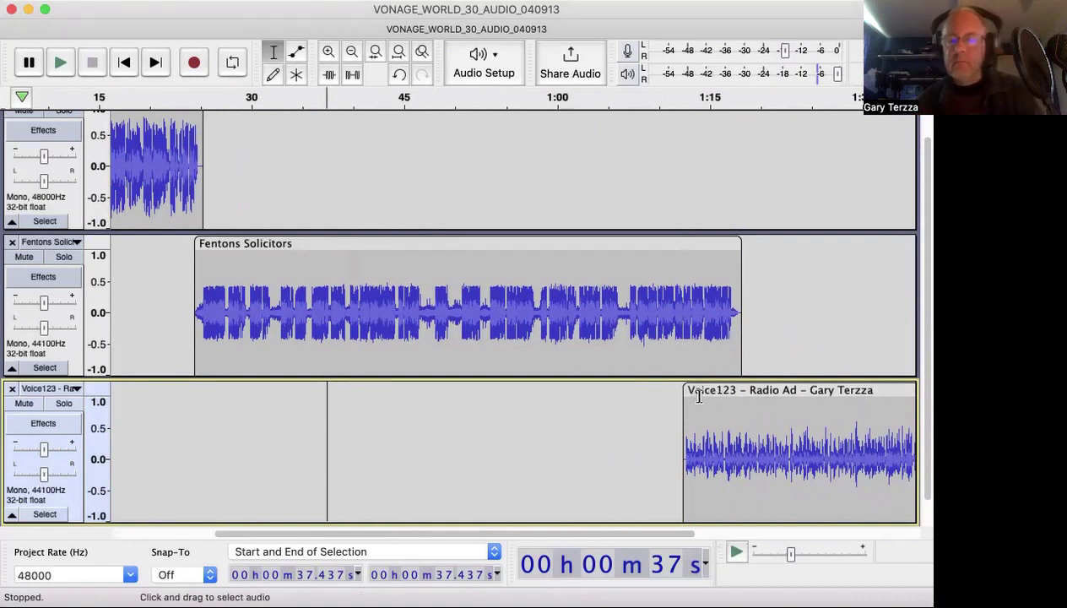
mouse_move(713, 390)
mouse_down()
mouse_move(741, 390)
mouse_move(725, 389)
mouse_up()
Step: Play the transition from 1:16.1, nudge the Voice123 clip slightly later, and replay
click(722, 307)
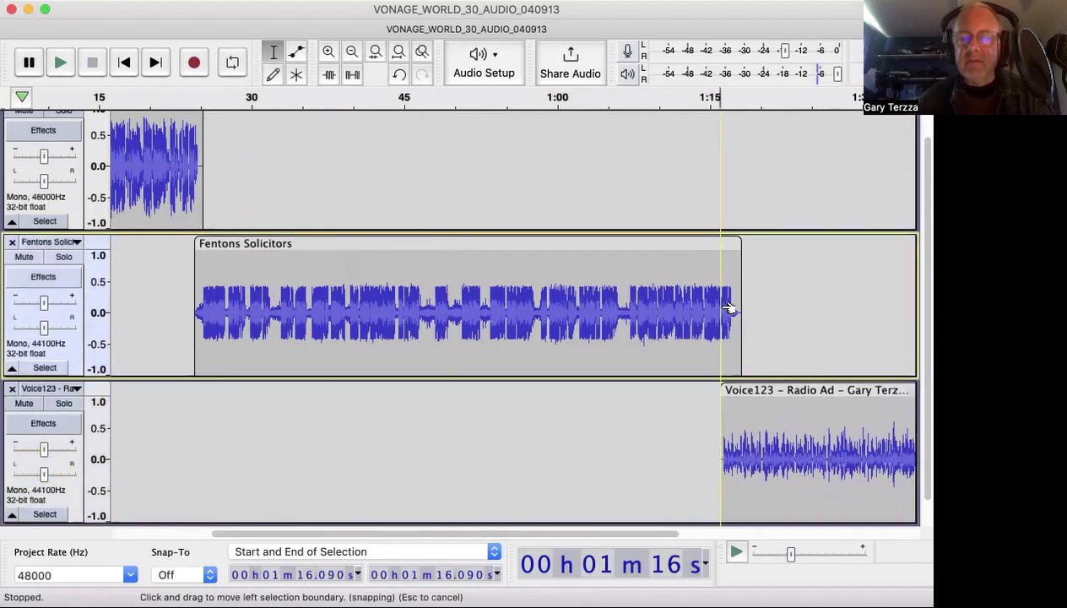
key(space)
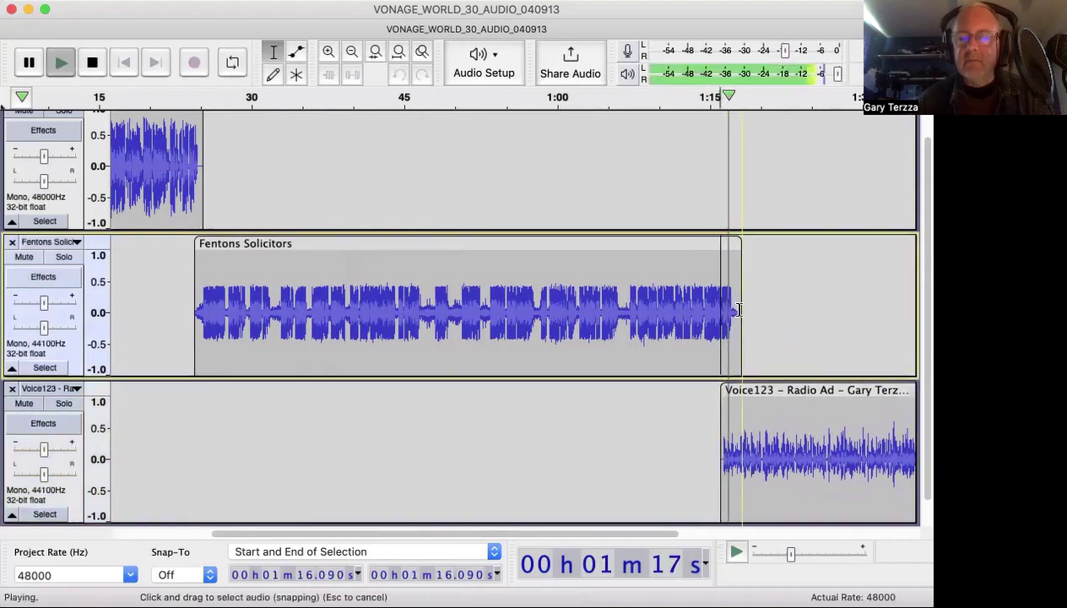
key(space)
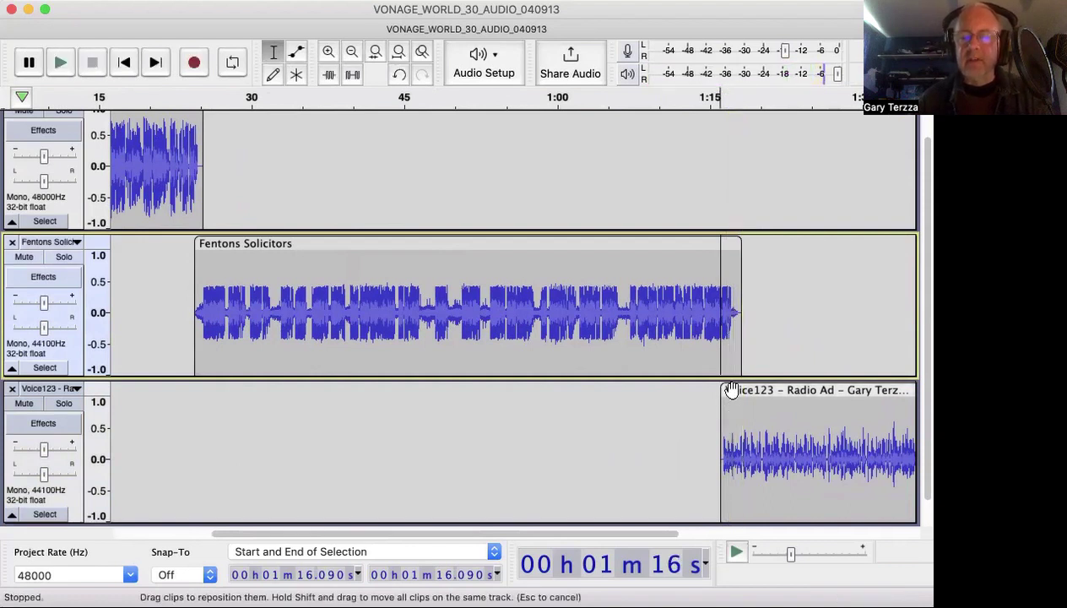
drag(731, 393, 745, 390)
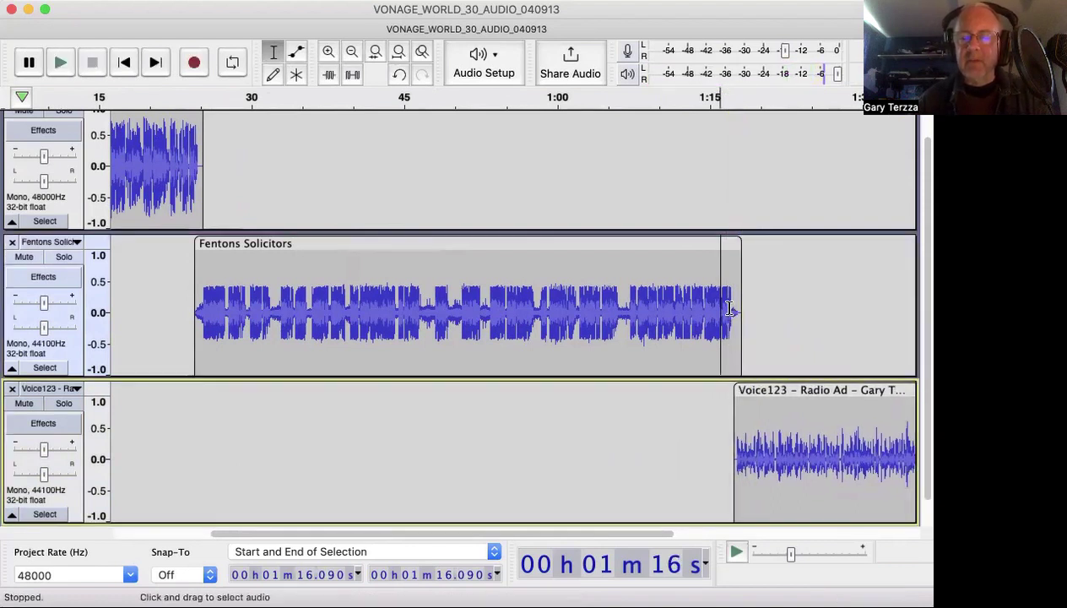
key(space)
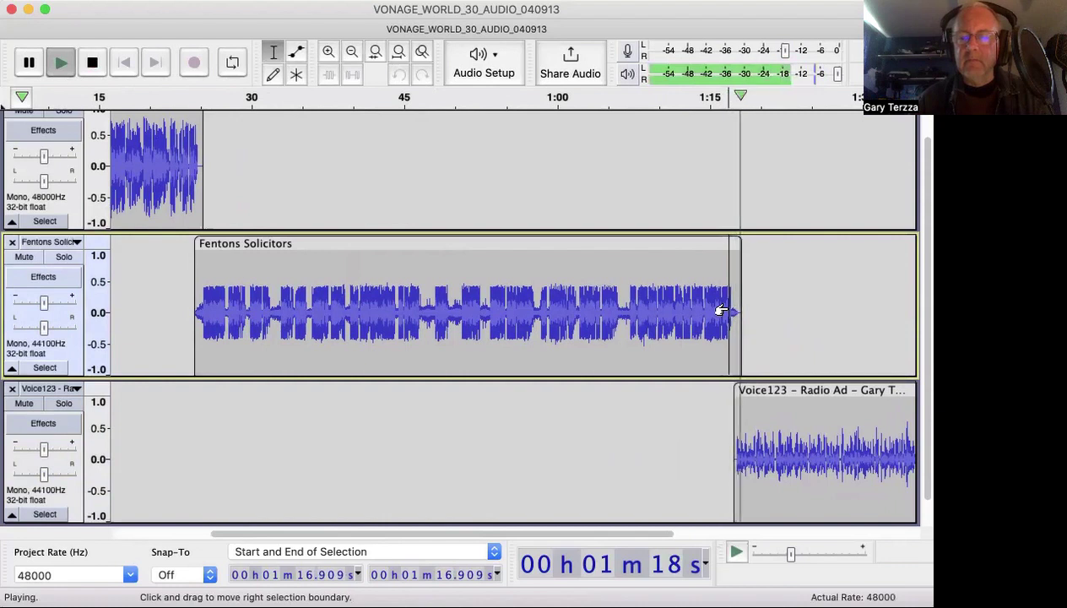
key(space)
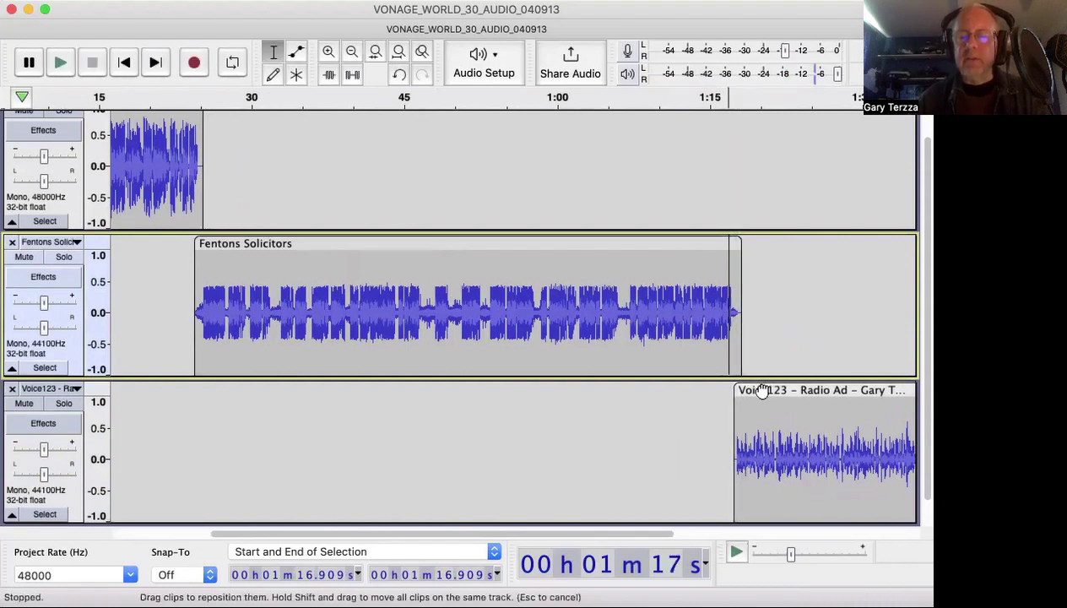
Step: Nudge the Voice123 clip slightly earlier twice, replaying the transition from about 1:16
drag(762, 390, 760, 389)
click(720, 318)
key(space)
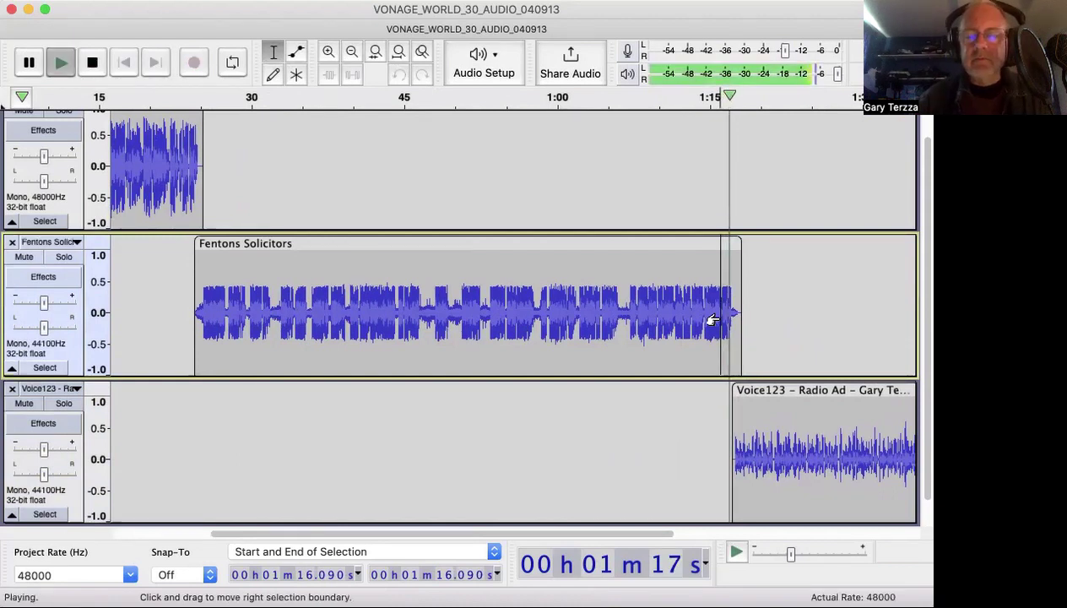
key(space)
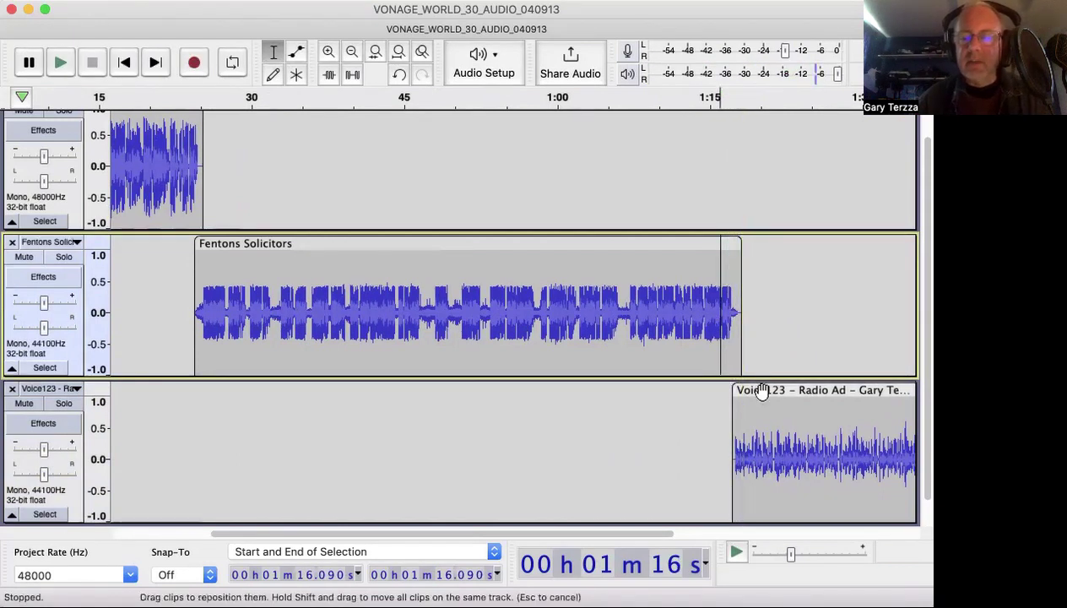
drag(760, 390, 756, 389)
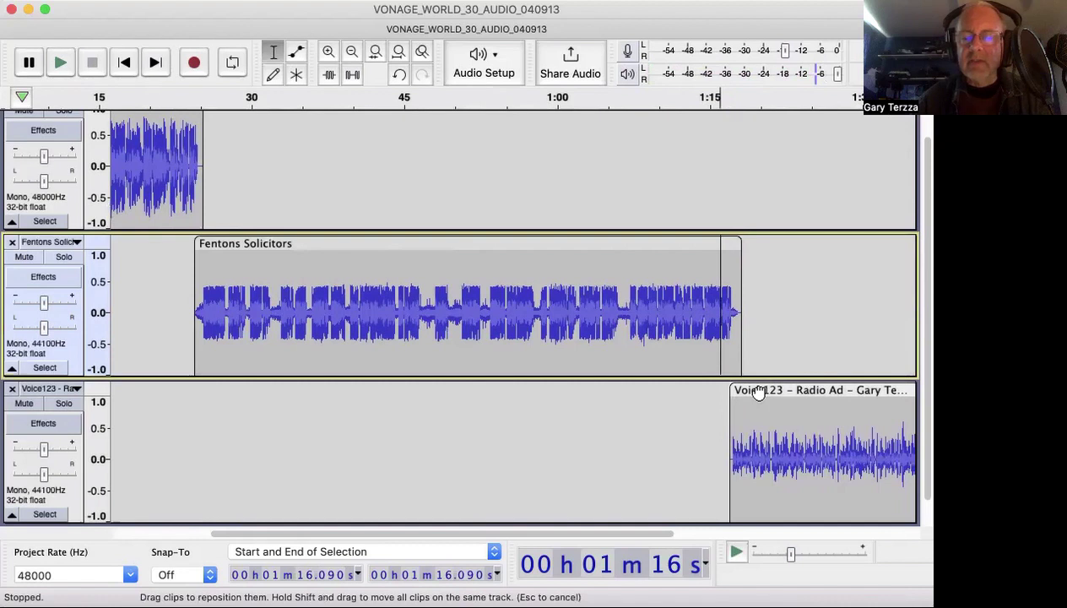
click(723, 312)
key(space)
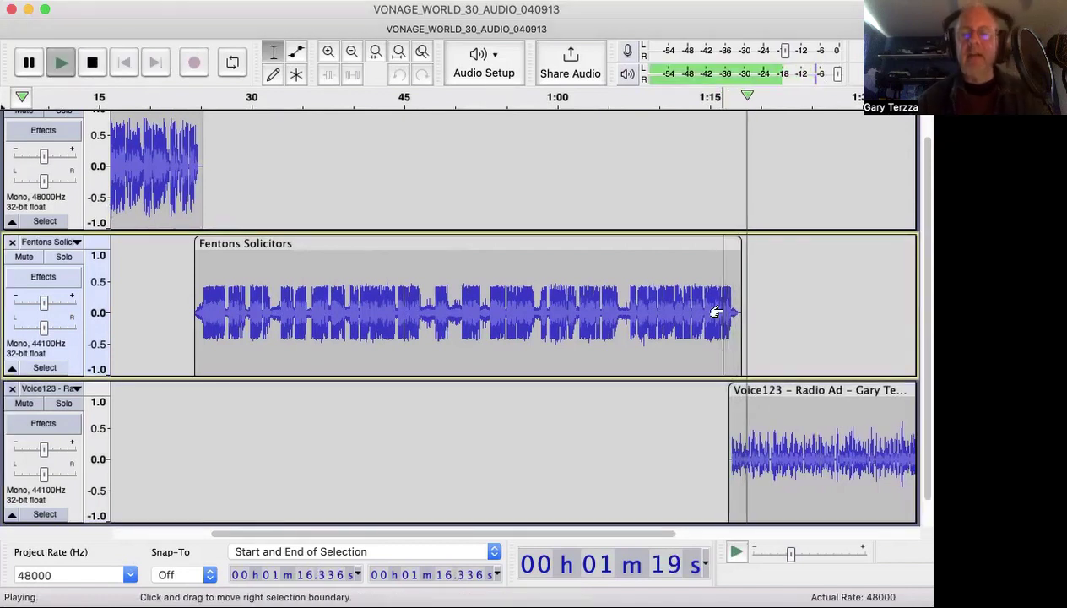
key(space)
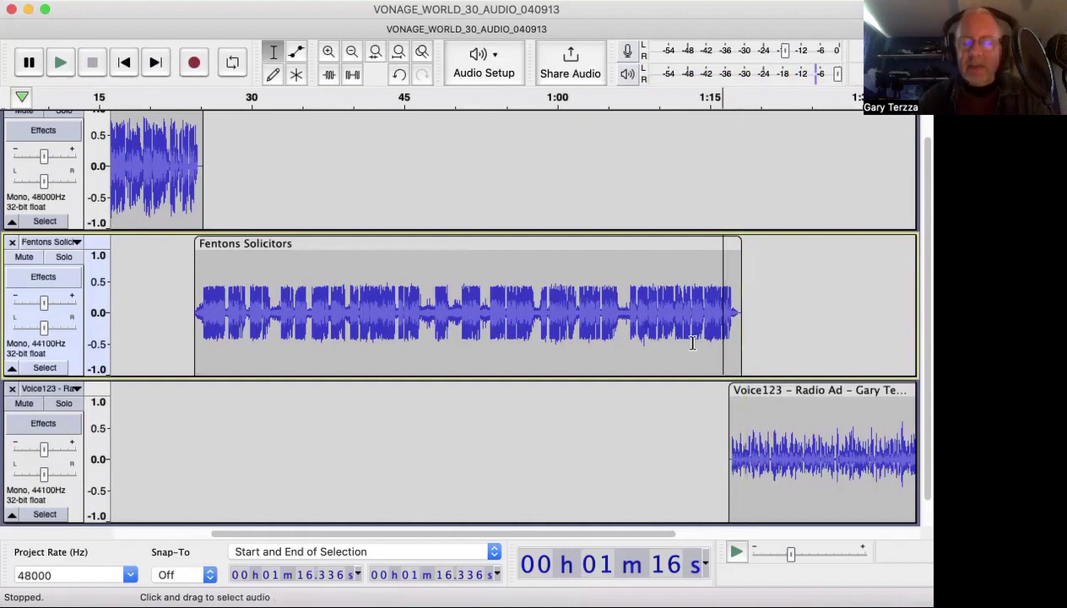
click(712, 305)
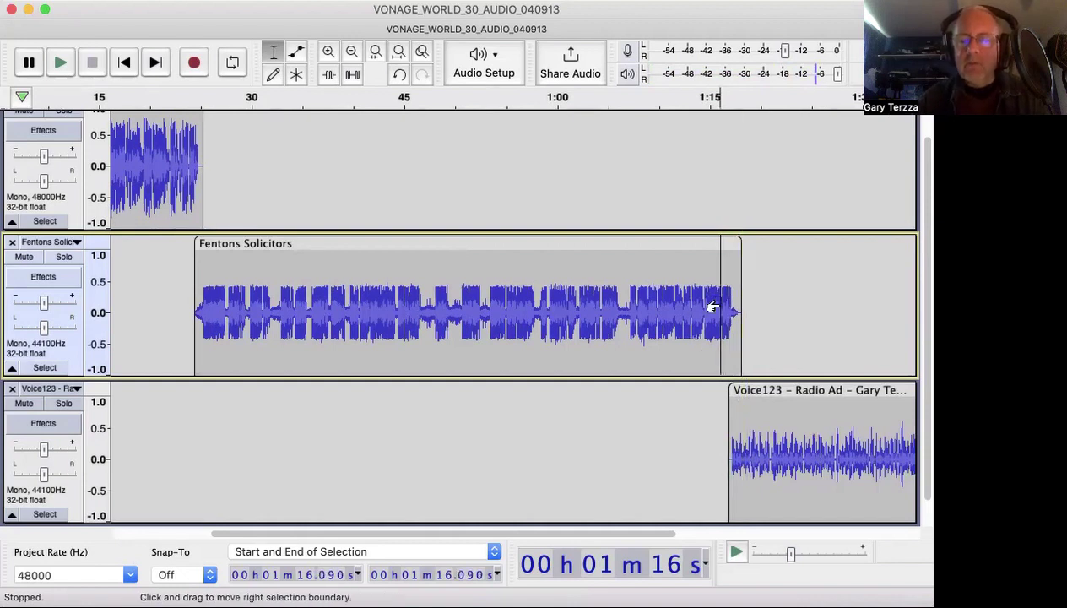
key(space)
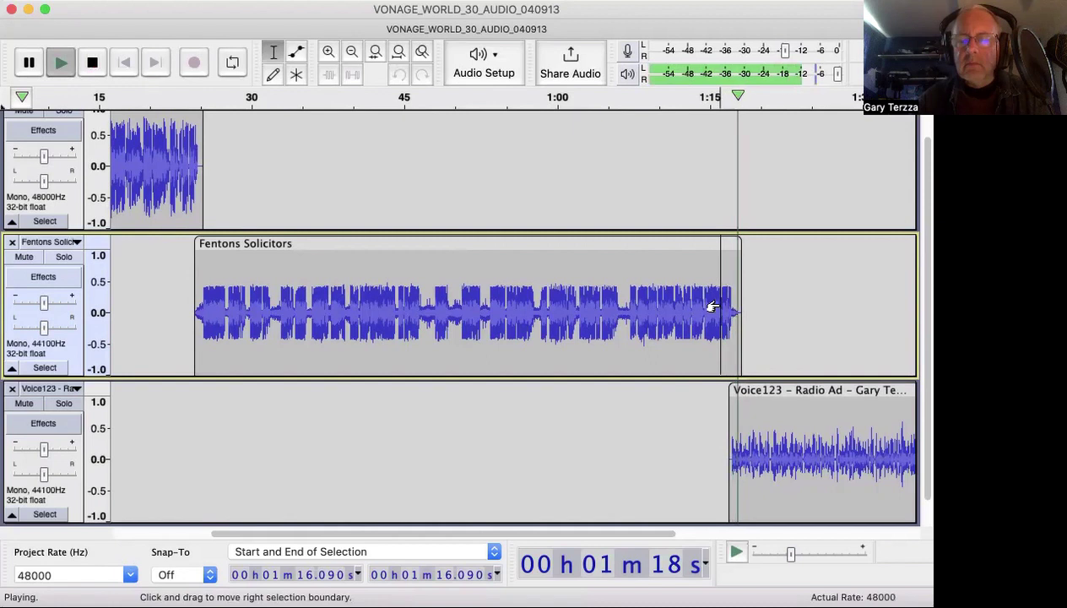
key(space)
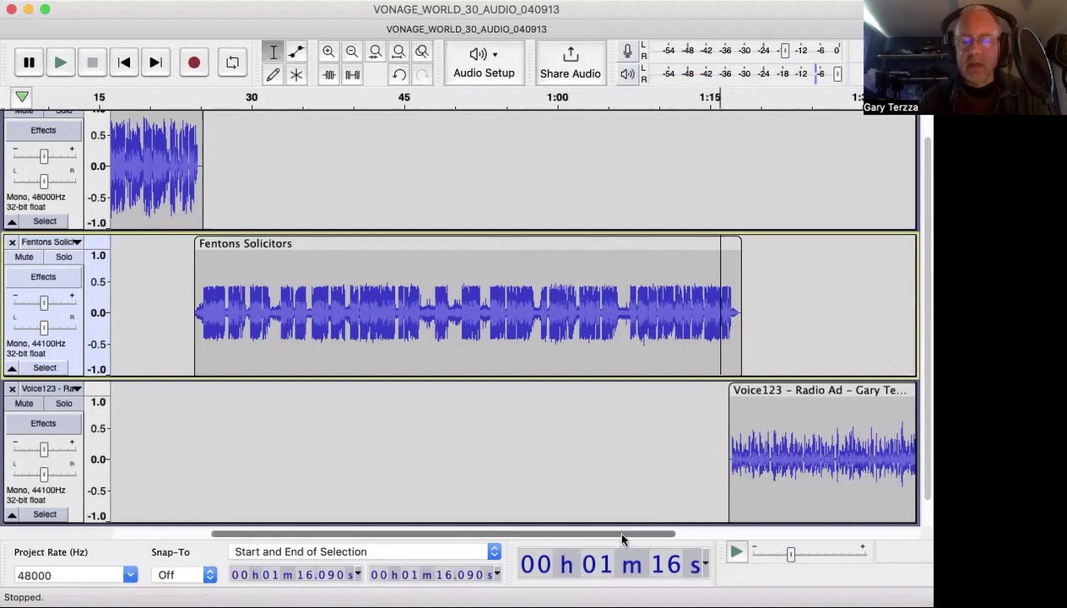
Step: Scroll right and select the entire Voice123 Radio Ad clip on the timeline
scroll(704, 511, right, 8)
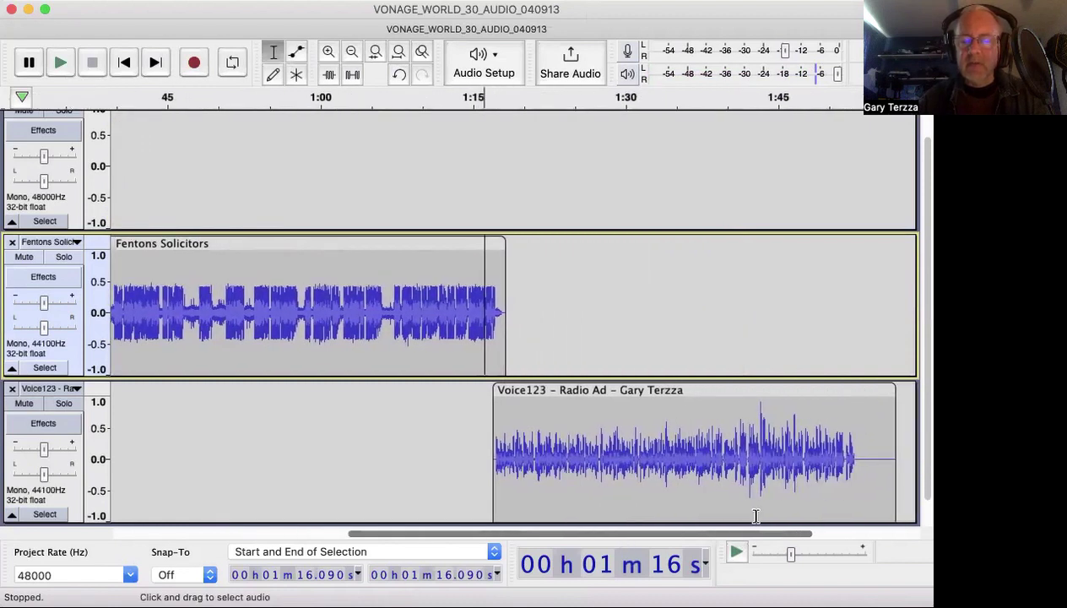
drag(862, 454, 500, 444)
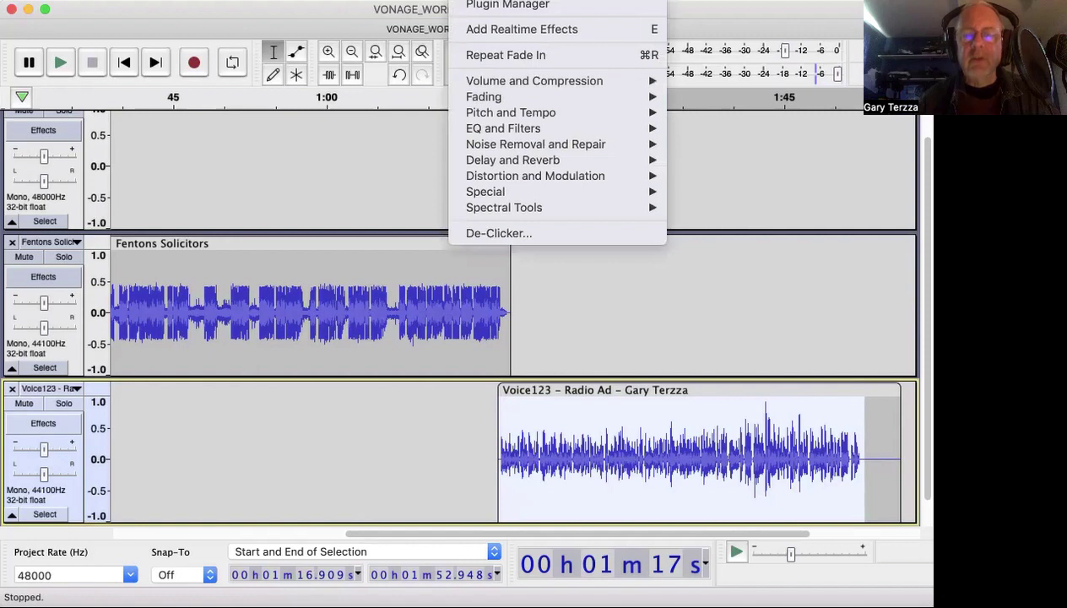
Step: Compress the Voice123 clip with Compressor at -12 dB threshold and 2:1 ratio
mouse_move(500, 81)
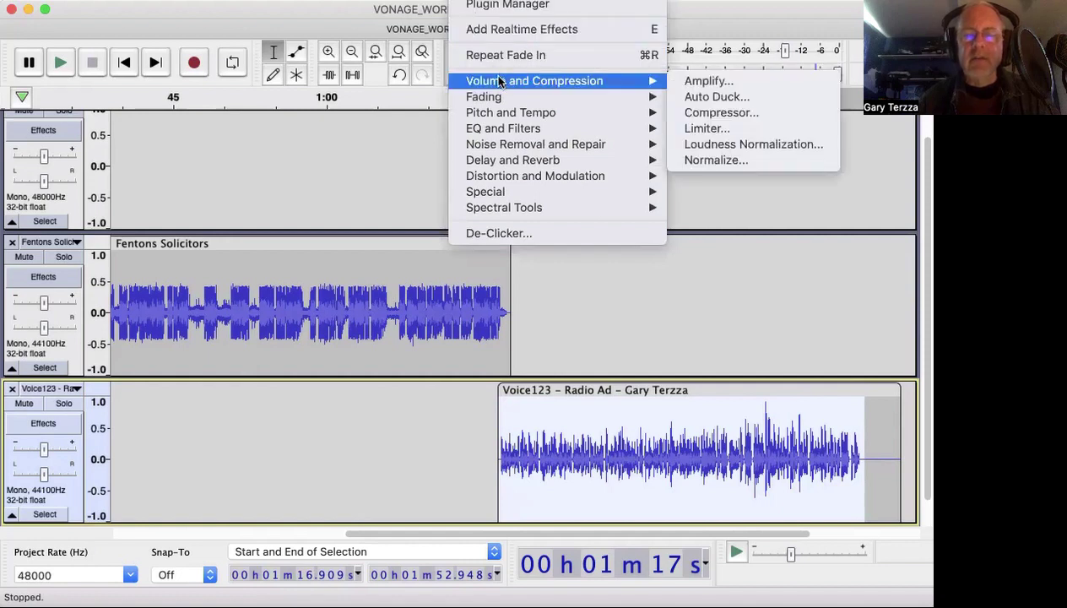
click(688, 112)
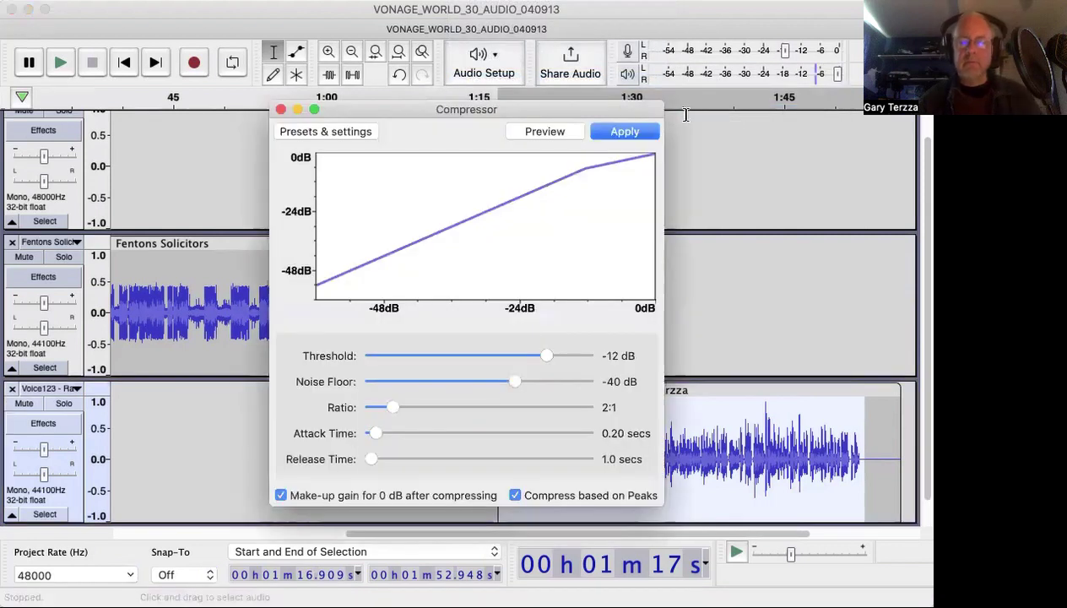
click(616, 131)
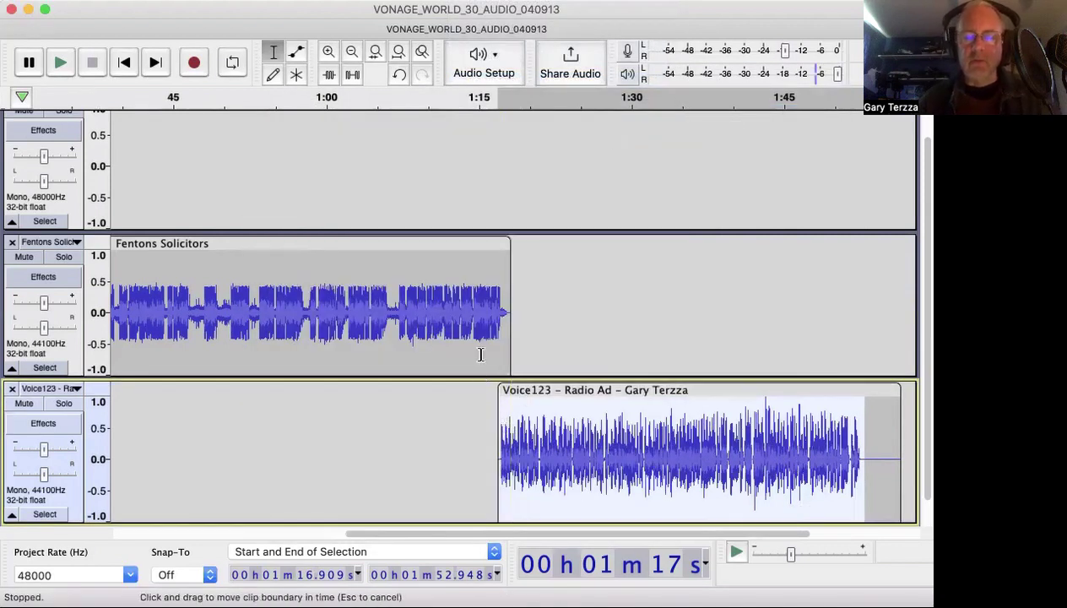
Step: Play back the compressed voice entrance at 1:16.254 and the clip's ending
click(490, 329)
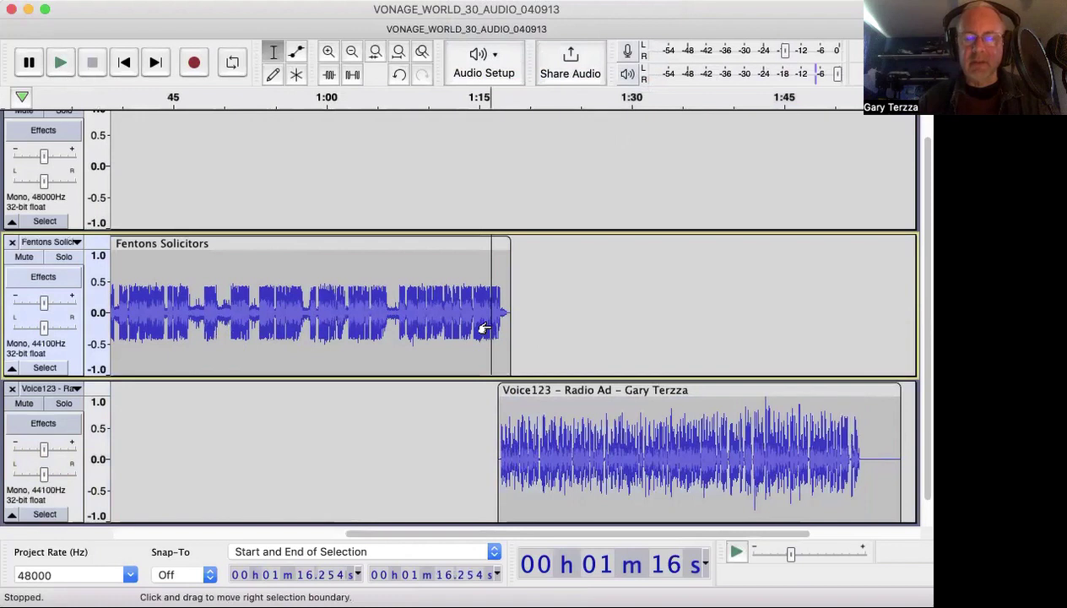
key(space)
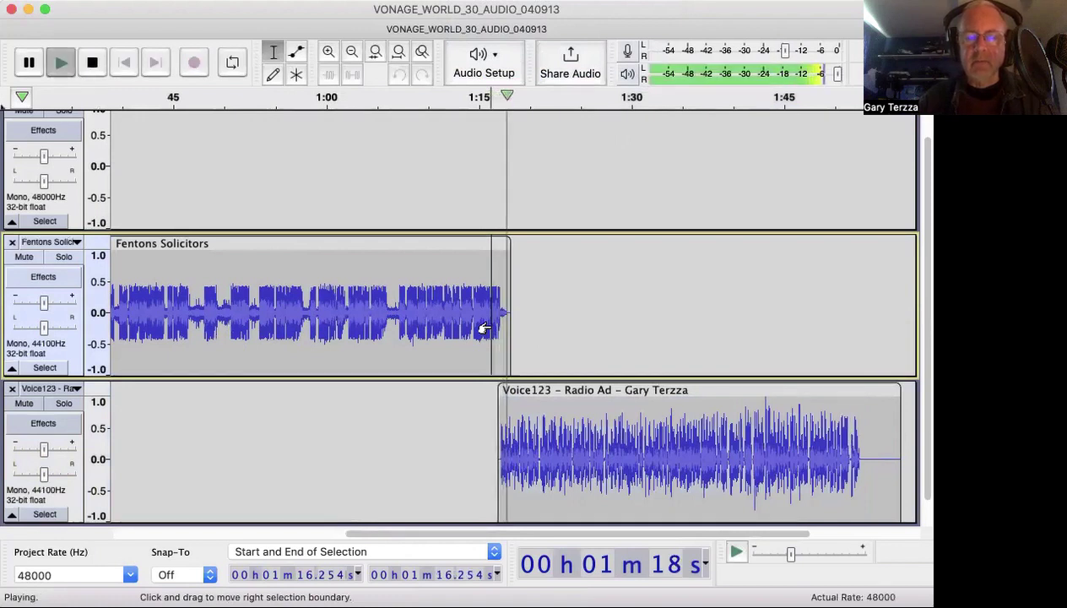
key(space)
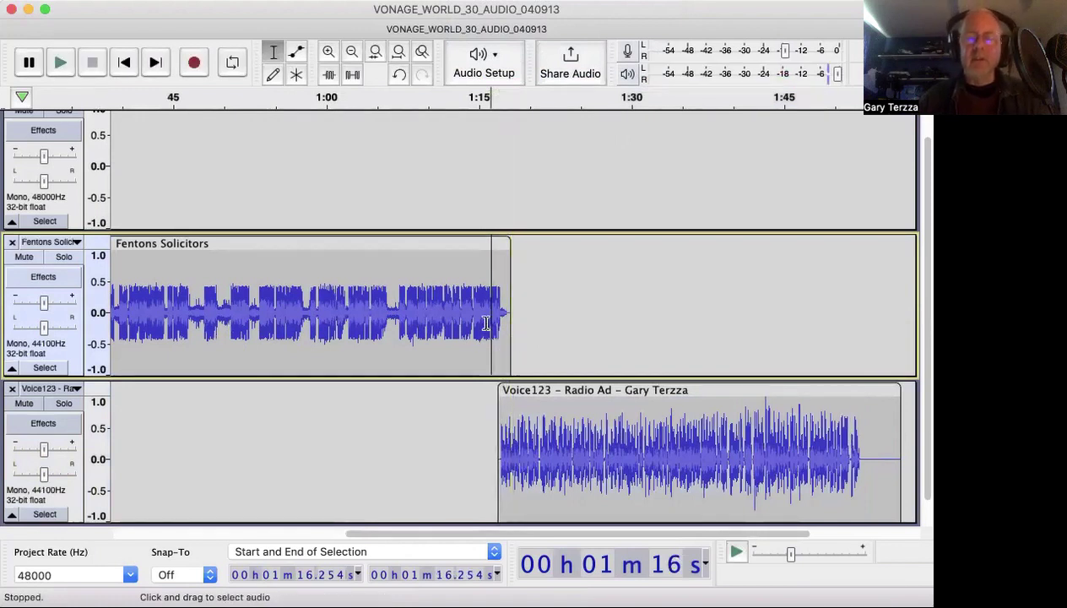
click(507, 445)
click(846, 454)
key(space)
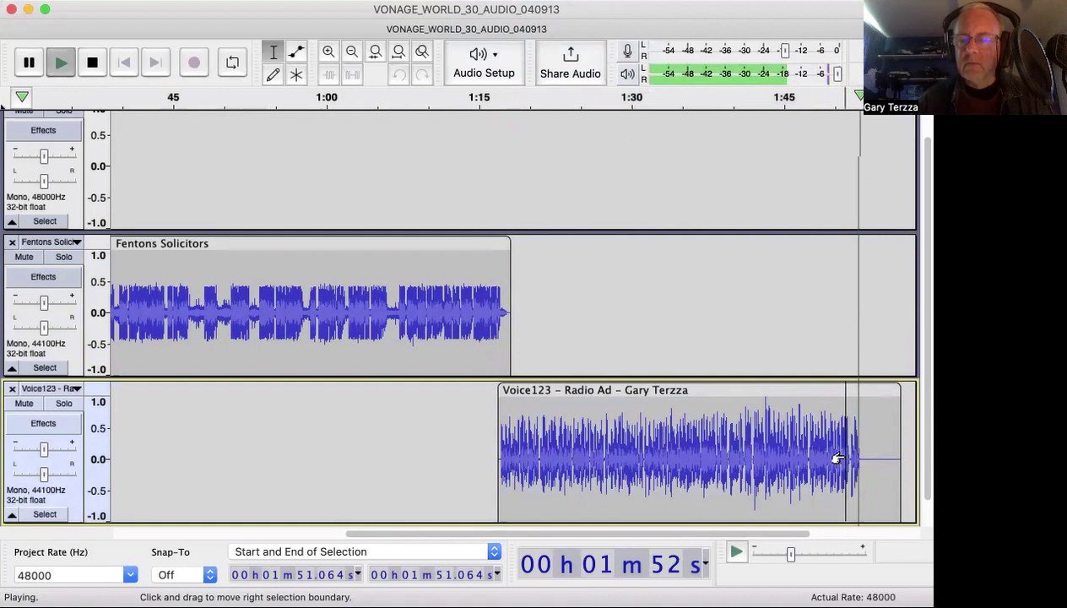
key(space)
Step: Delete the empty tail after the voice audio and select its last ~2.5 seconds
drag(870, 456, 875, 456)
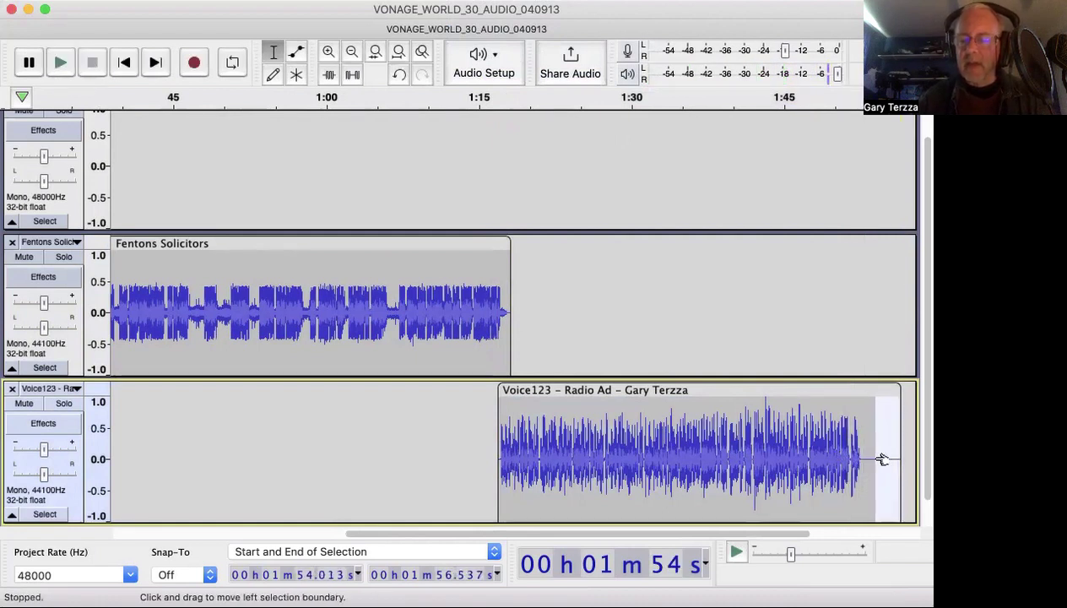
key(Delete)
drag(882, 456, 858, 461)
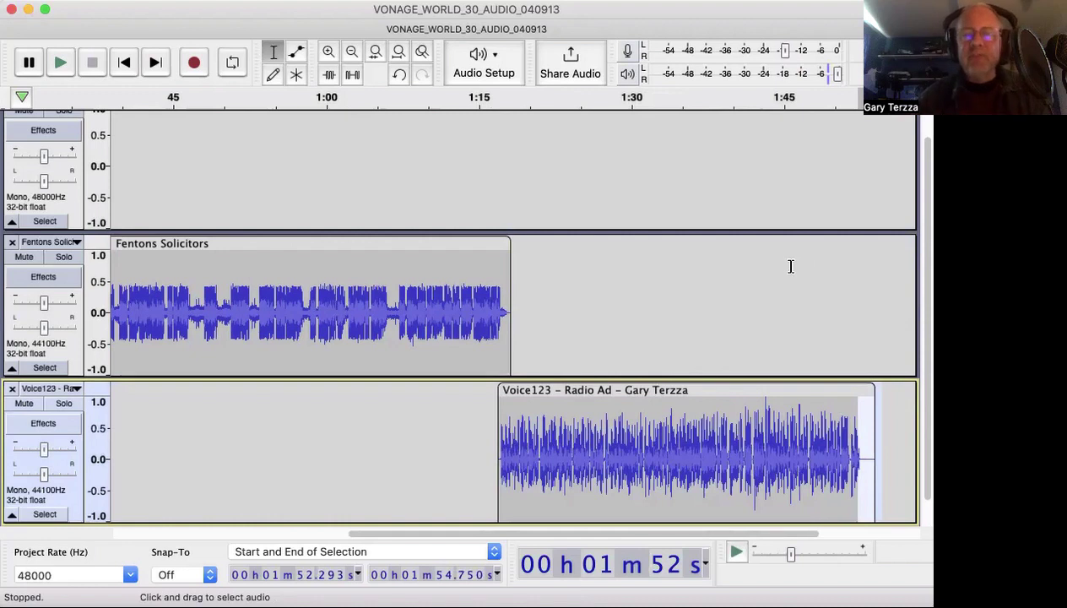
Step: Apply Fading > Fade Out to the selected ending of the Voice123 clip
click(477, 0)
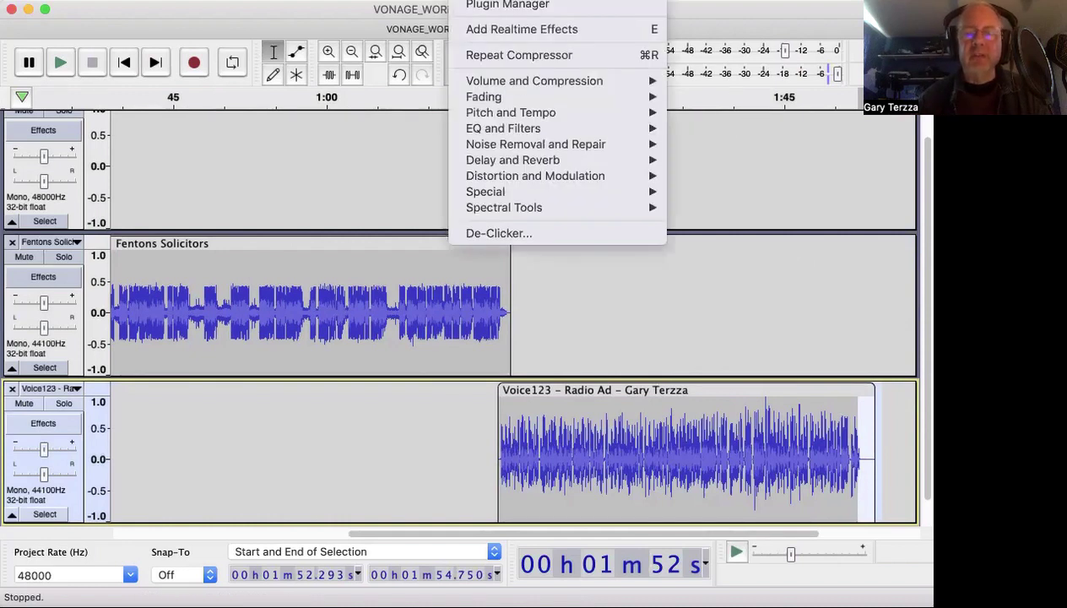
mouse_move(486, 102)
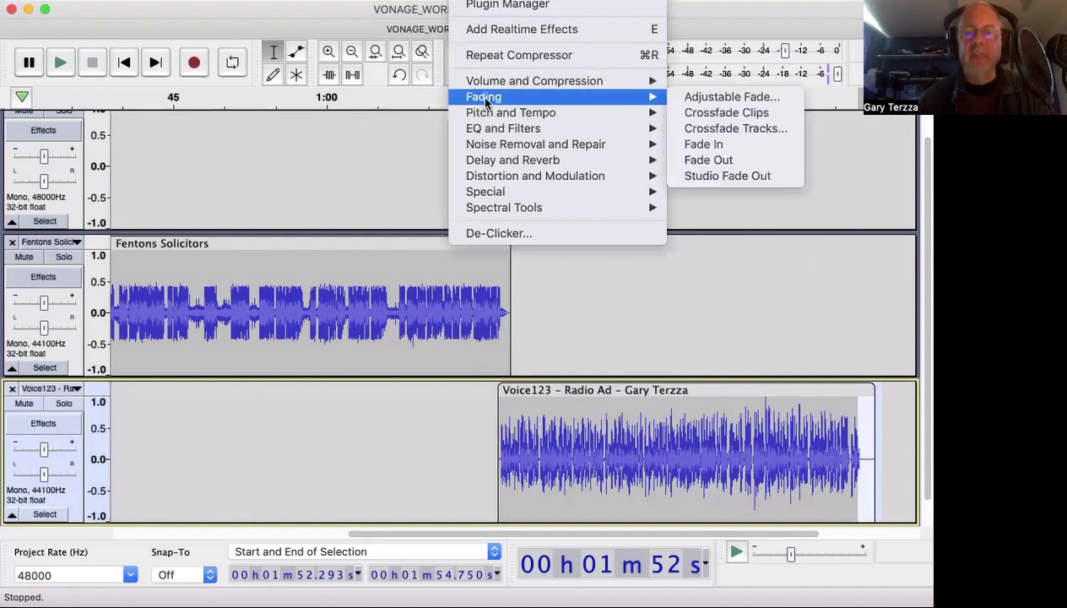
click(693, 161)
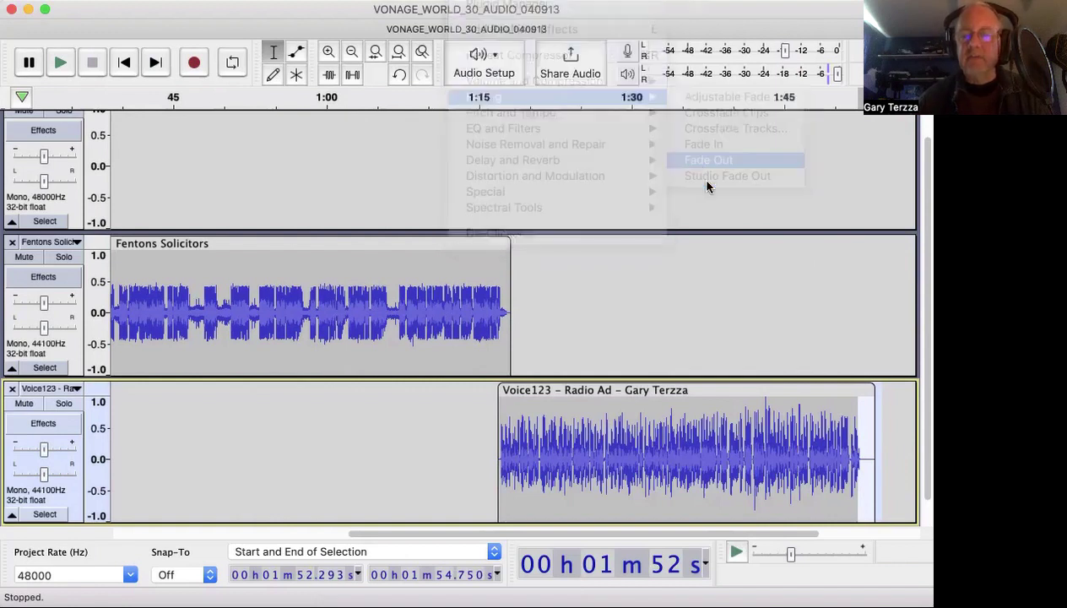
Step: Play the faded ending from 1:50.327 to check it, then scroll back left
click(893, 452)
click(849, 448)
click(838, 448)
key(space)
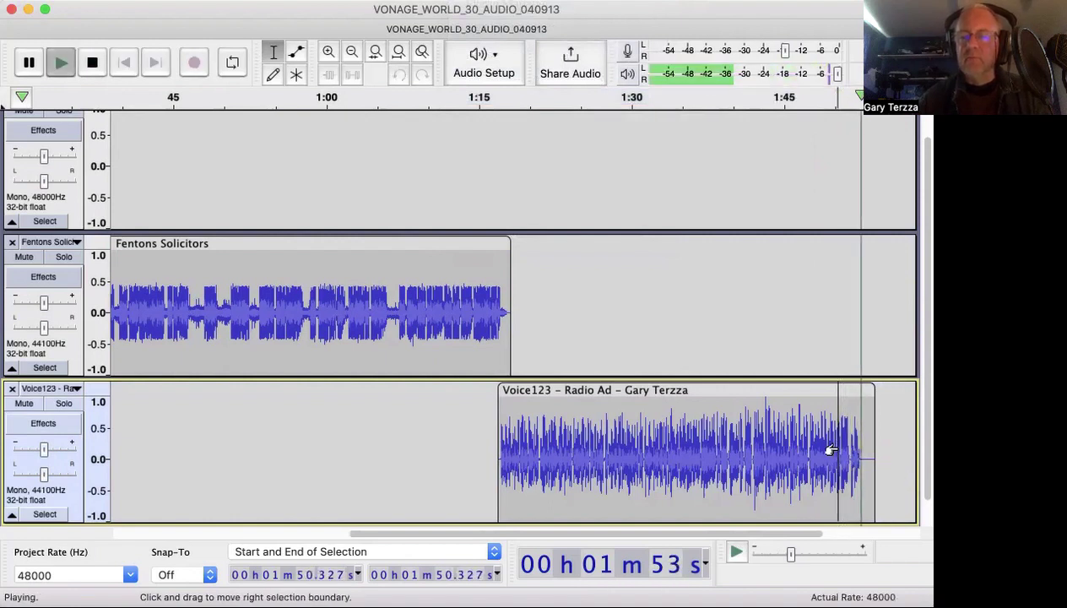
key(space)
scroll(383, 470, left, 10)
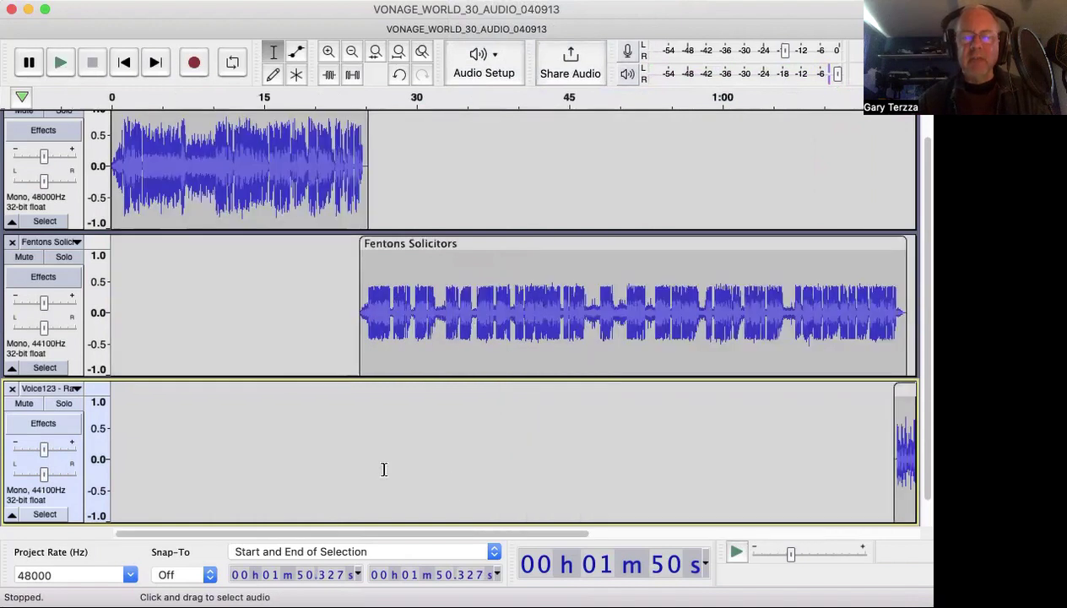